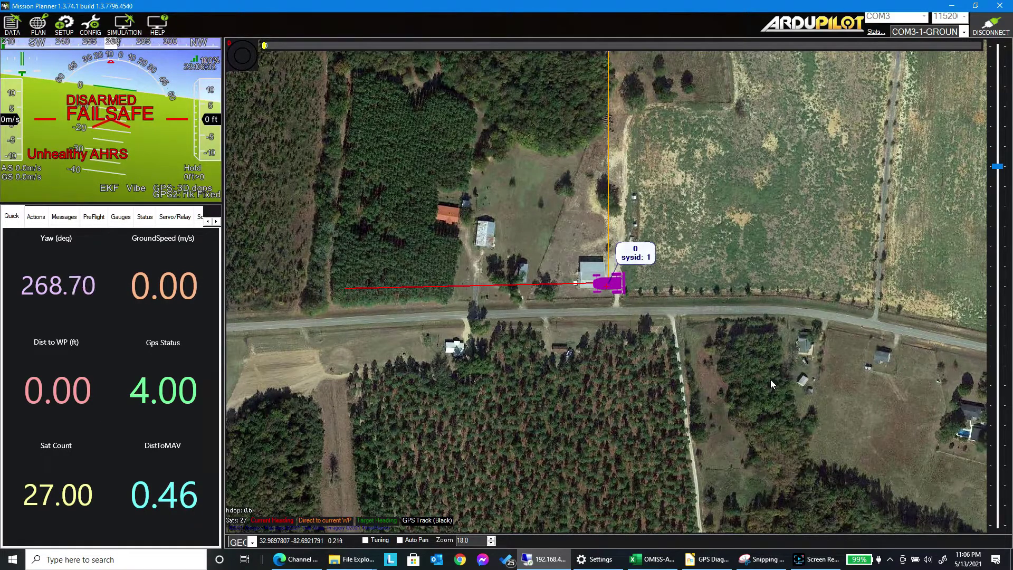
- Glance at the GPS diagrams drawing, then open Mission Planner's CONFIG screen
click(707, 557)
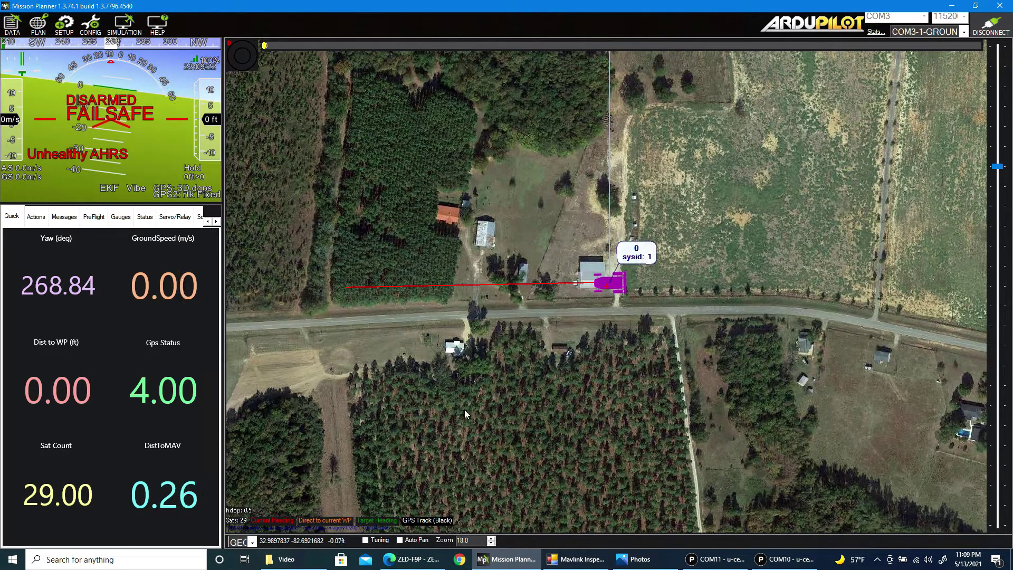
click(93, 29)
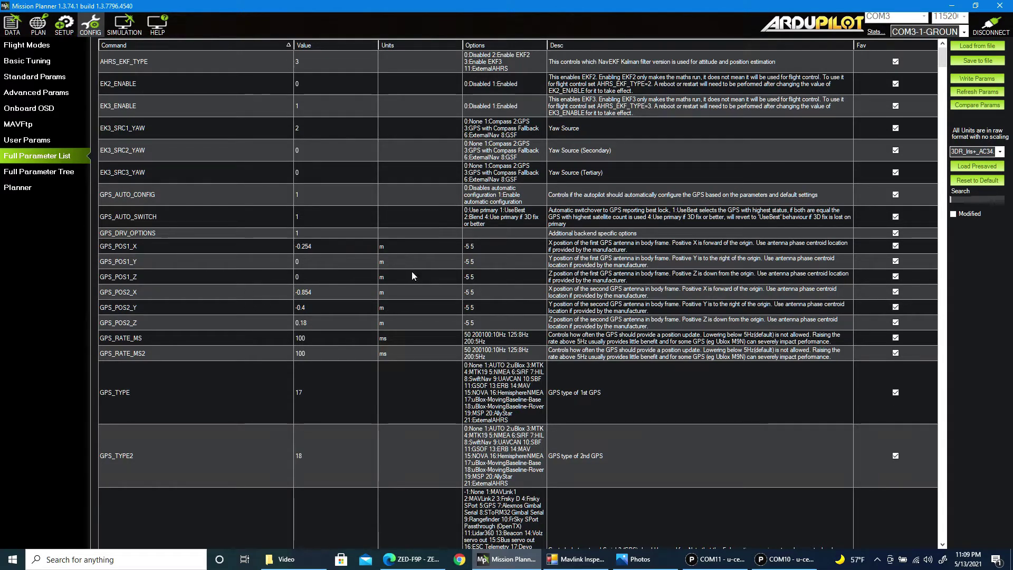
- Bring the browser with the ArduPilot GPS documentation forward
click(414, 559)
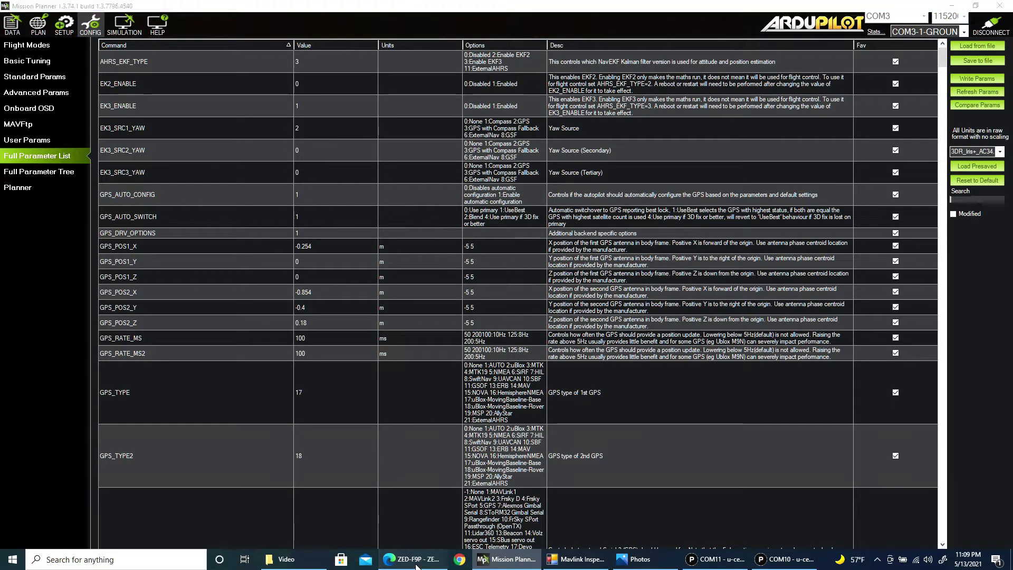
- Open the 'ardupilot gps yaw' results, read the GPS for Yaw page, then return to Mission Planner
click(324, 9)
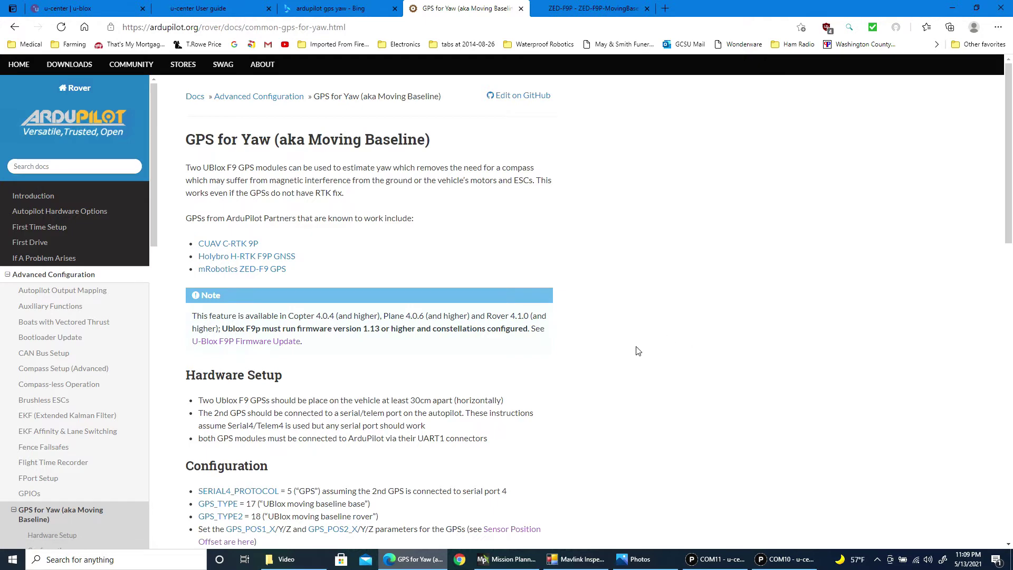
scroll(649, 320, down, 4)
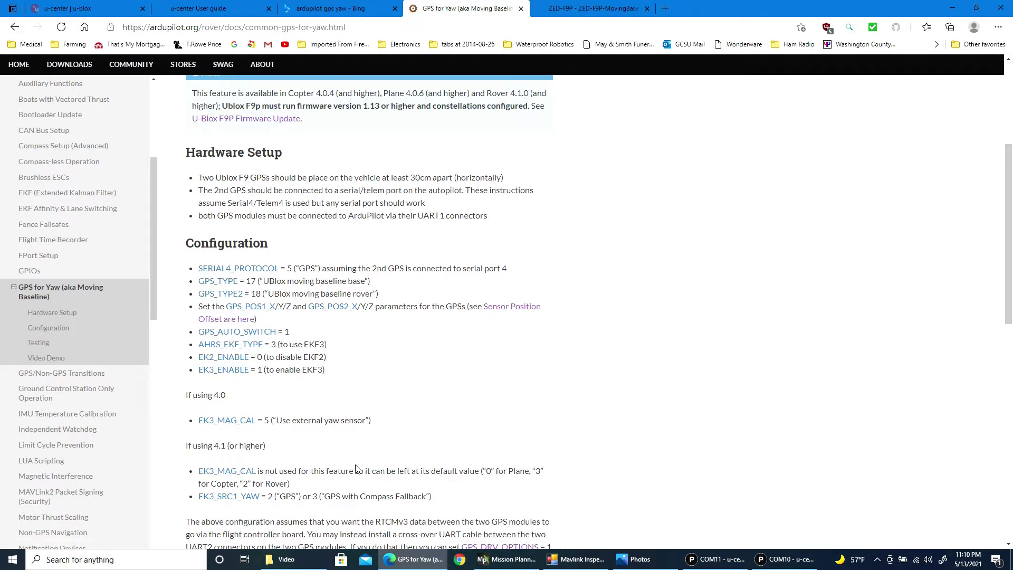
scroll(354, 468, down, 1)
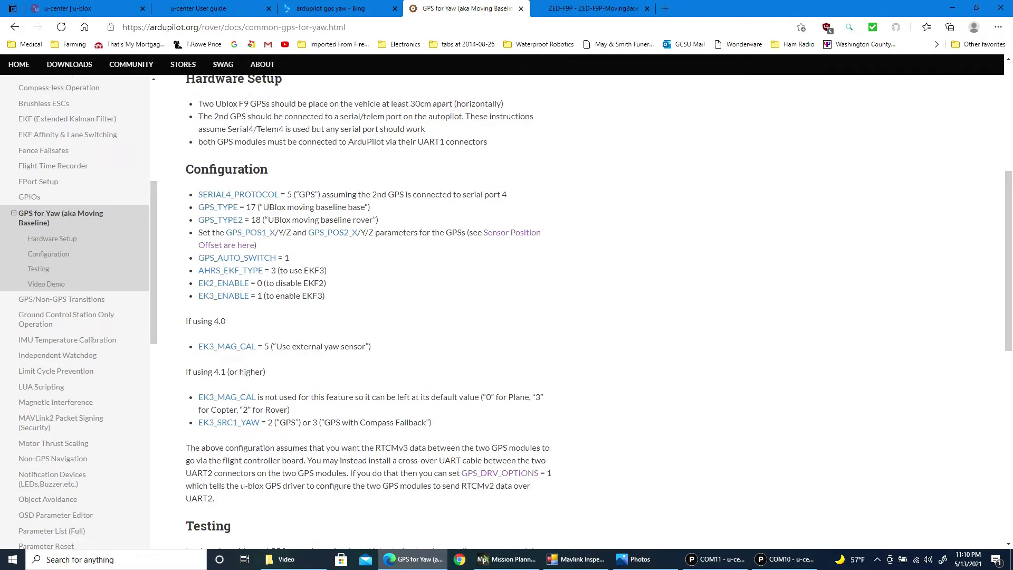
scroll(280, 458, down, 2)
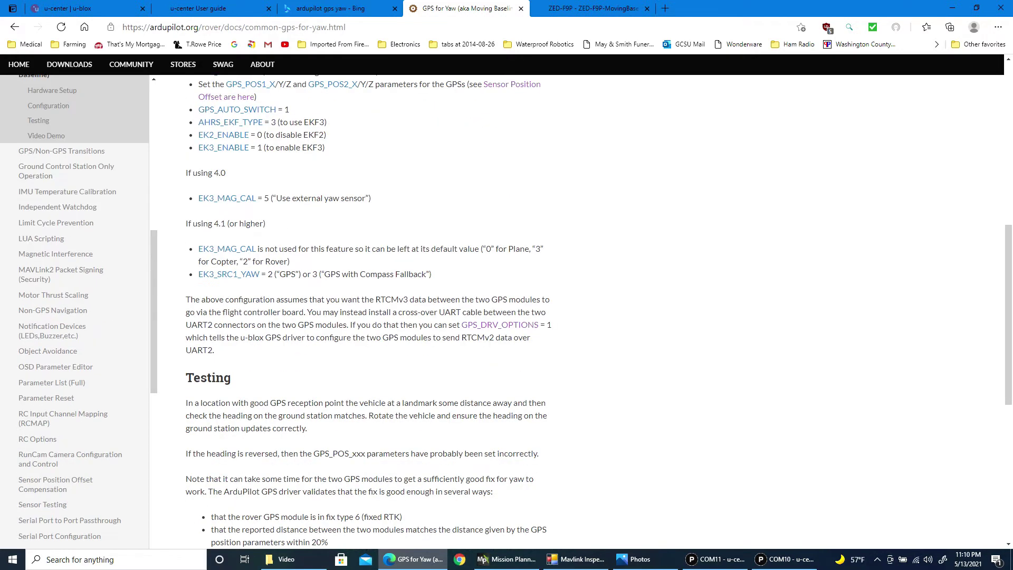
scroll(369, 317, up, 5)
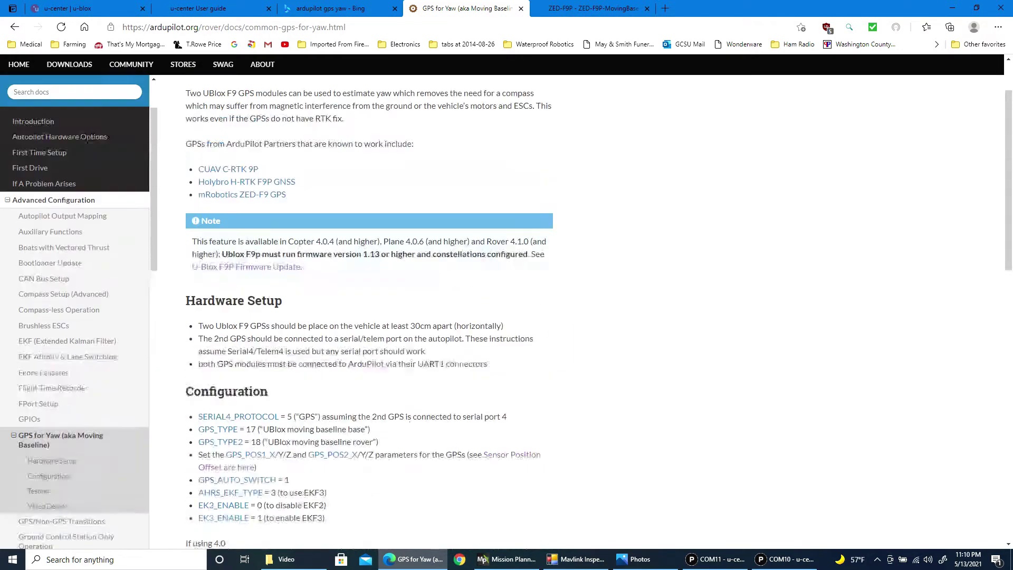
click(503, 561)
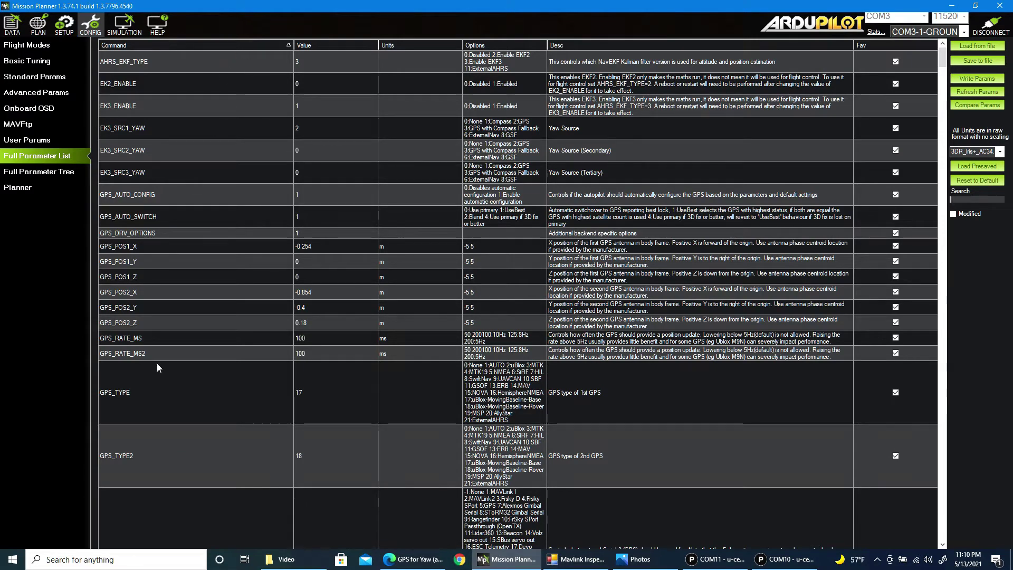
- Check SERIAL3_PROTOCOL and SERIAL4_PROTOCOL are 5, then bring the u-center windows forward
scroll(331, 239, down, 1)
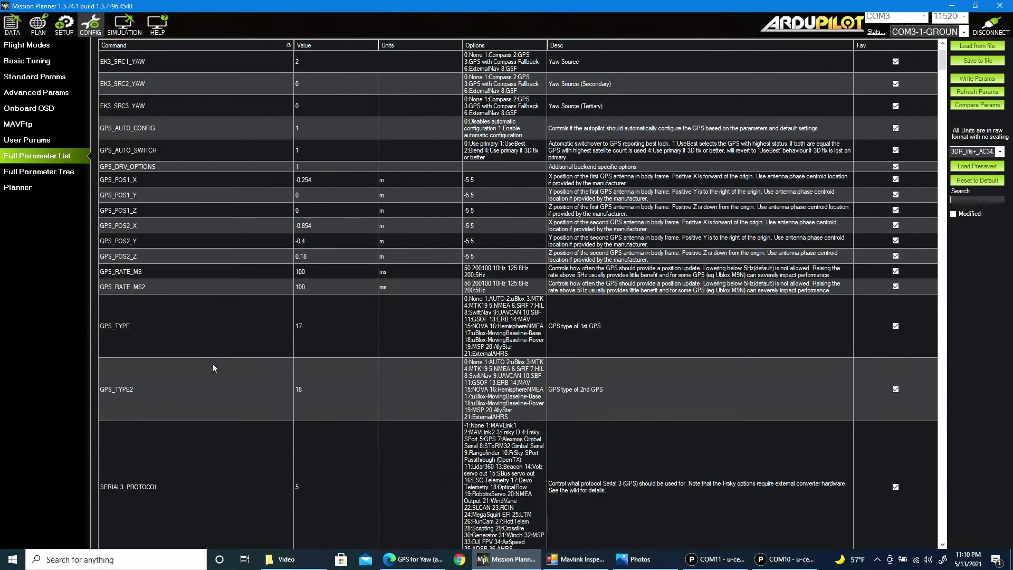
scroll(268, 451, down, 3)
scroll(254, 362, down, 1)
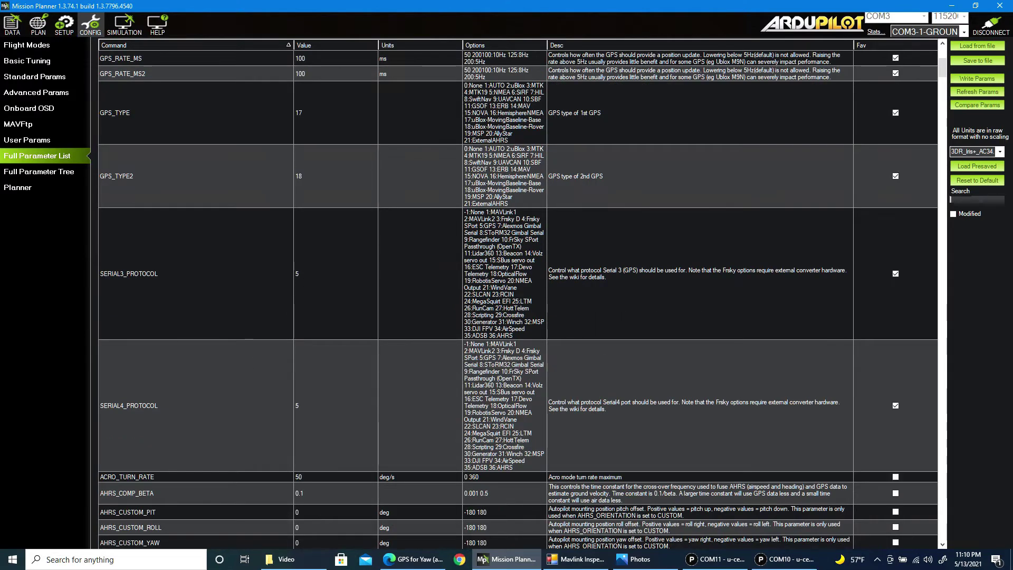
drag(941, 62, 942, 49)
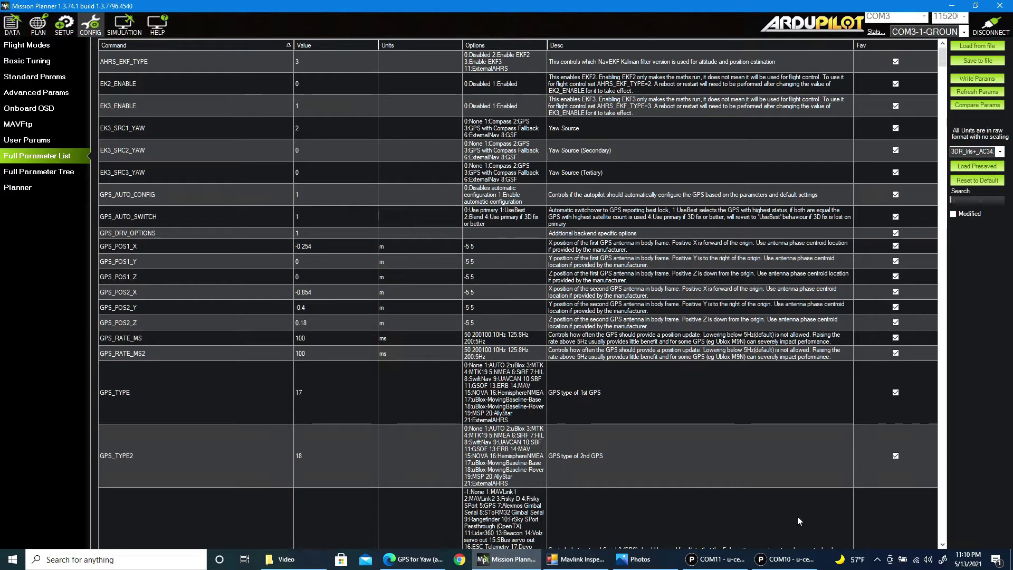
click(732, 559)
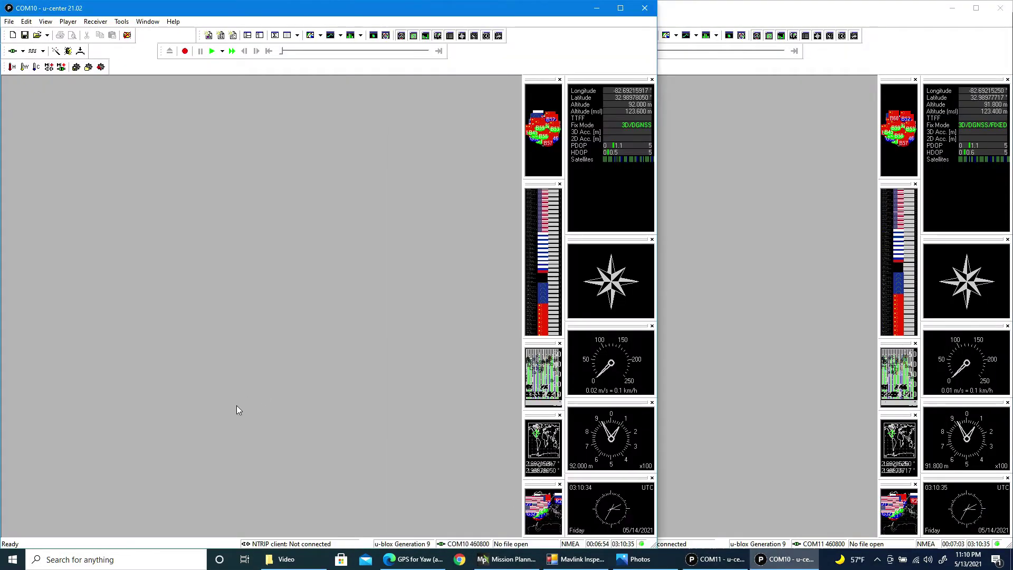
- Show COM10's CFG-UART2-BAUDRATE of 460800 in the Generation 9 Advanced Configuration
click(241, 409)
click(90, 21)
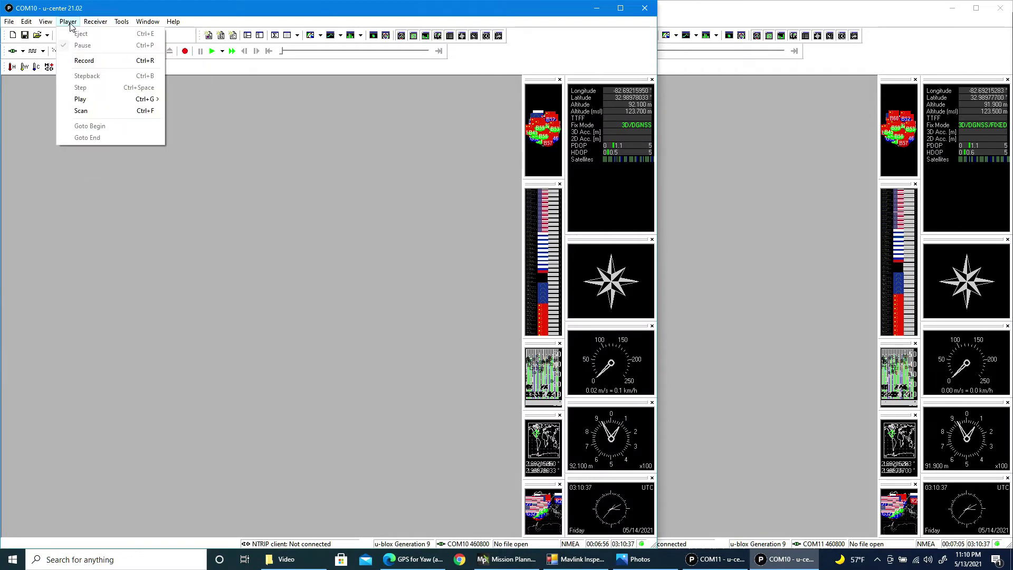
mouse_move(51, 23)
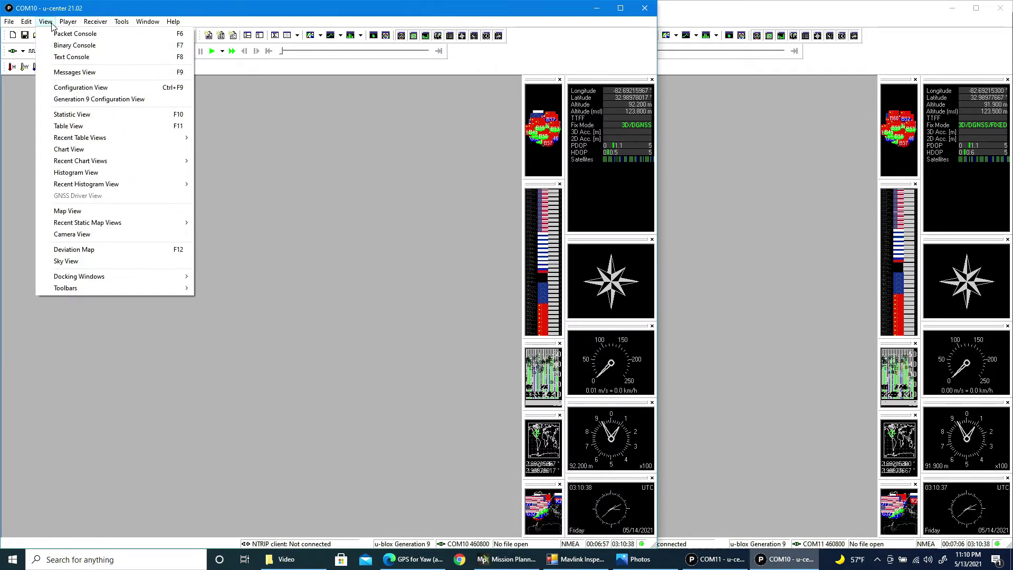
click(74, 99)
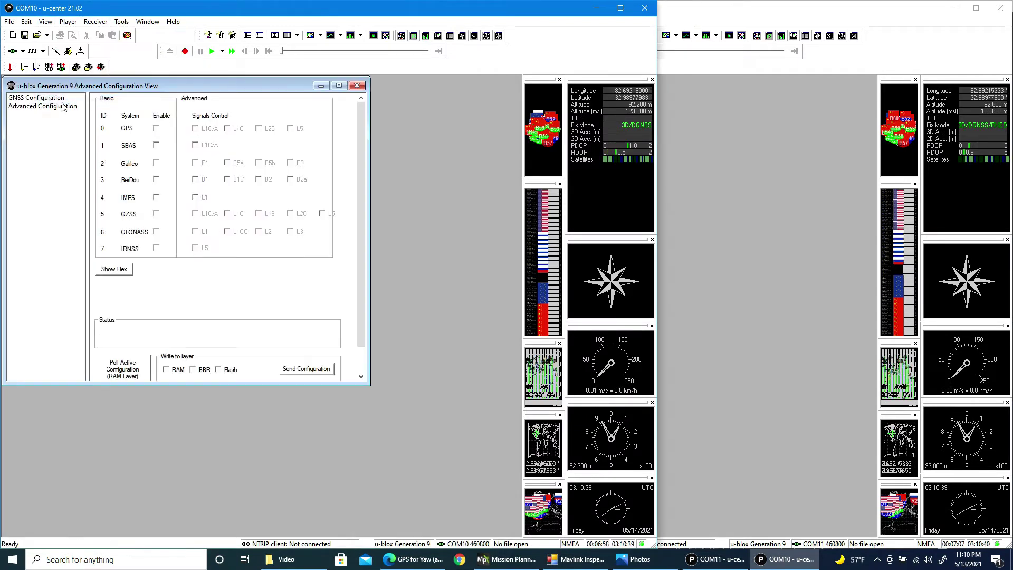
click(339, 85)
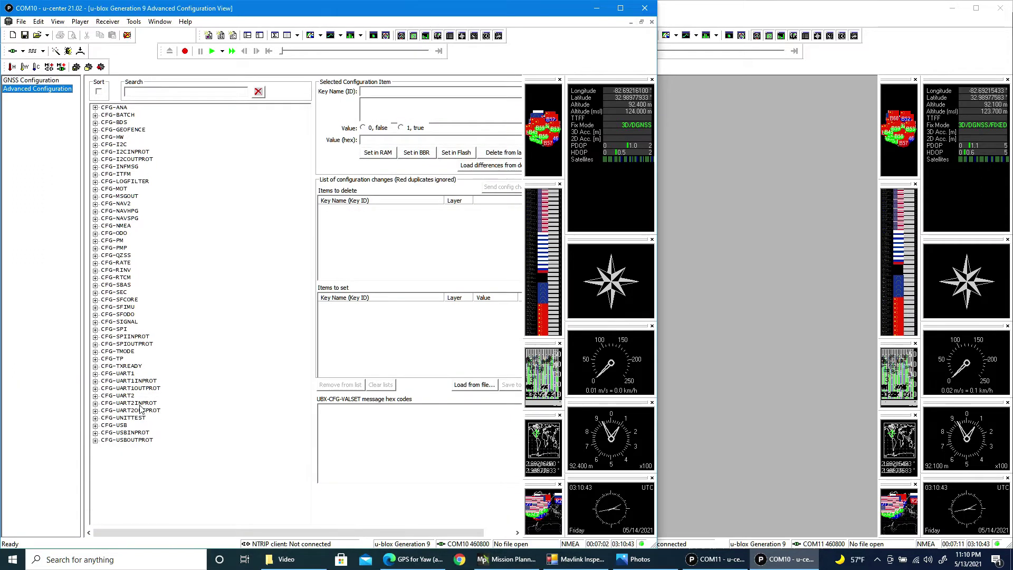
click(96, 396)
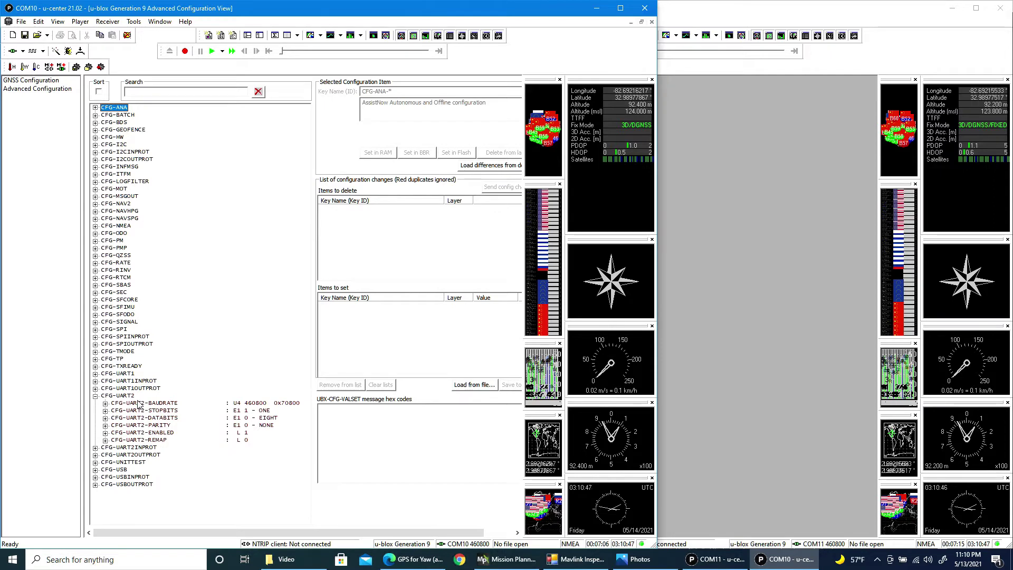
click(146, 410)
key(Up)
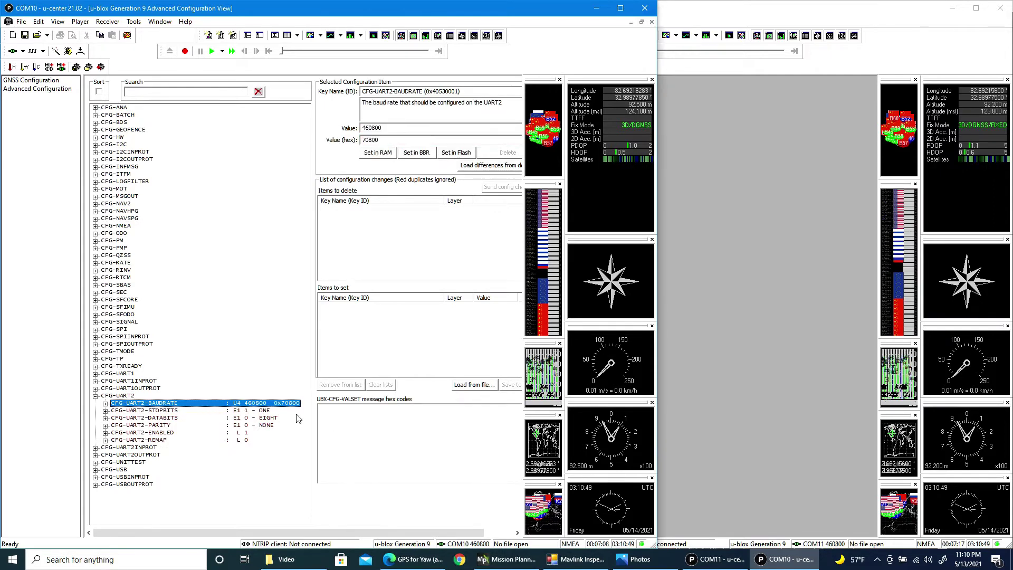
- Show COM11's CFG-UART2-BAUDRATE of 460800 the same way, then return to Mission Planner
click(933, 47)
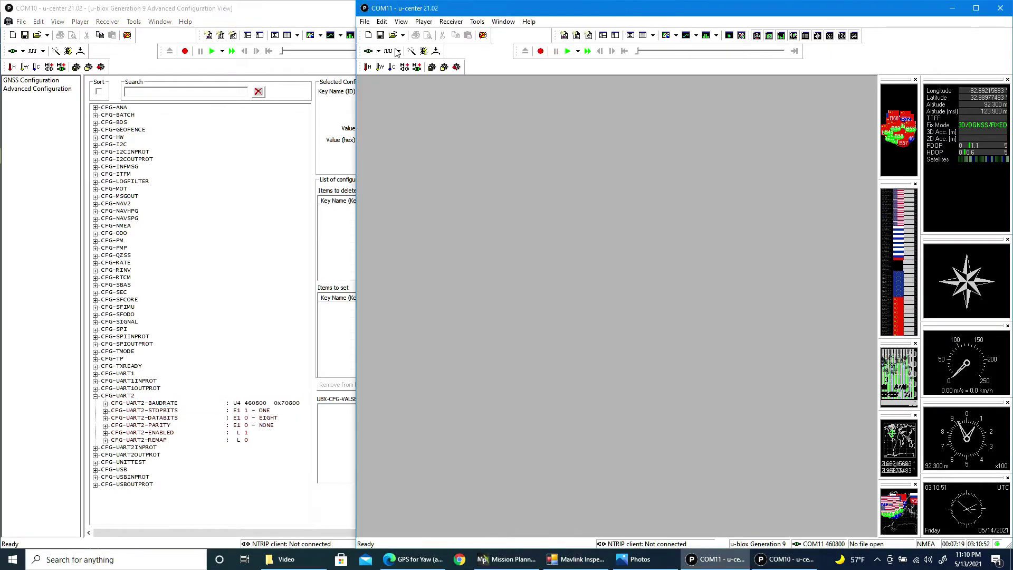
click(401, 22)
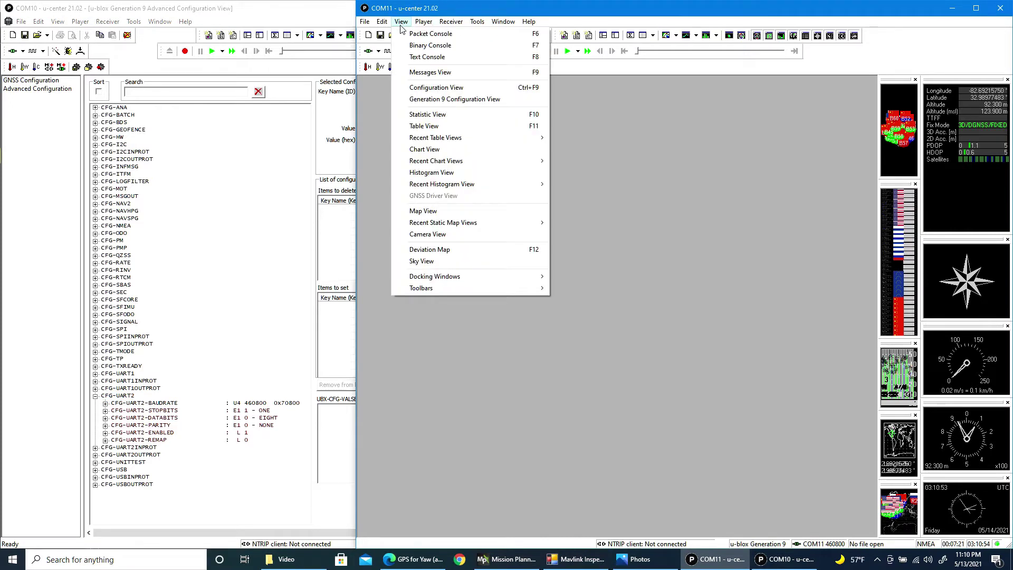
click(425, 101)
click(410, 107)
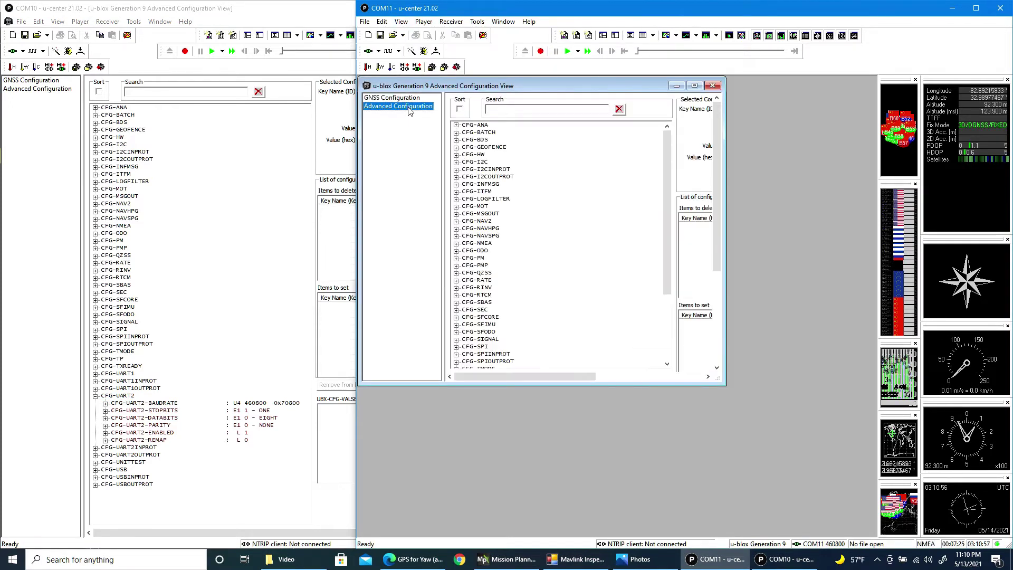
click(695, 86)
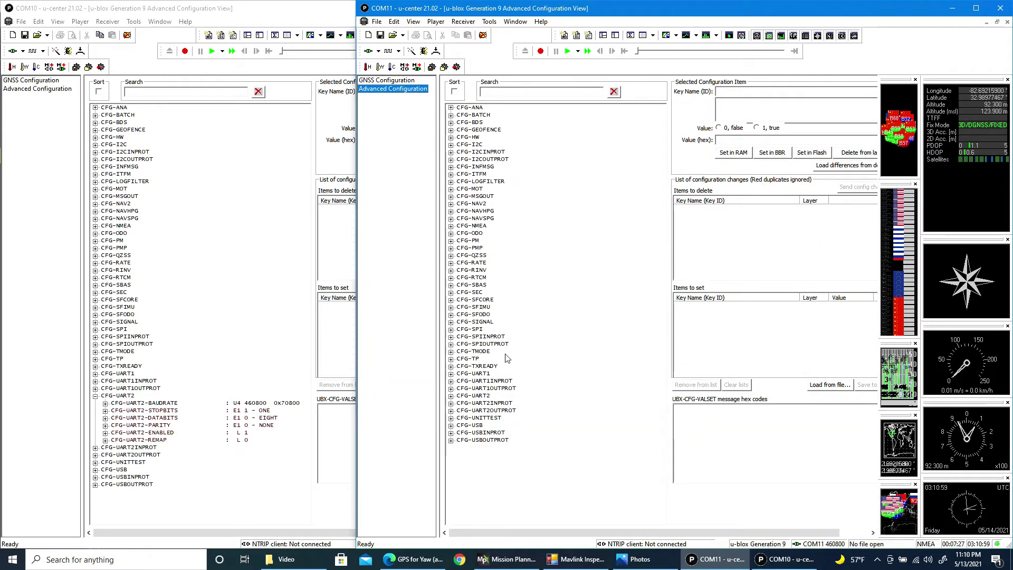
click(451, 397)
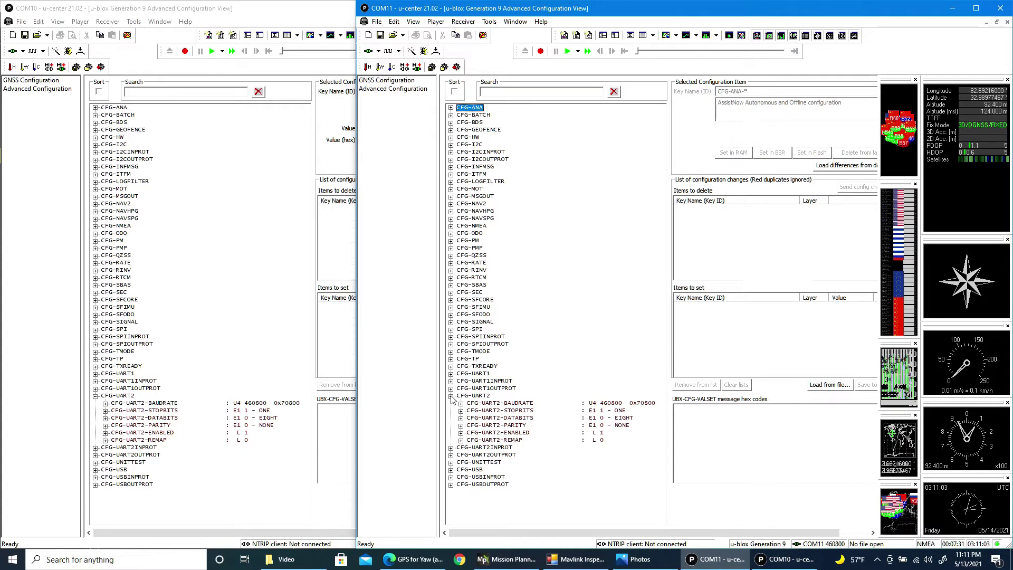
click(510, 403)
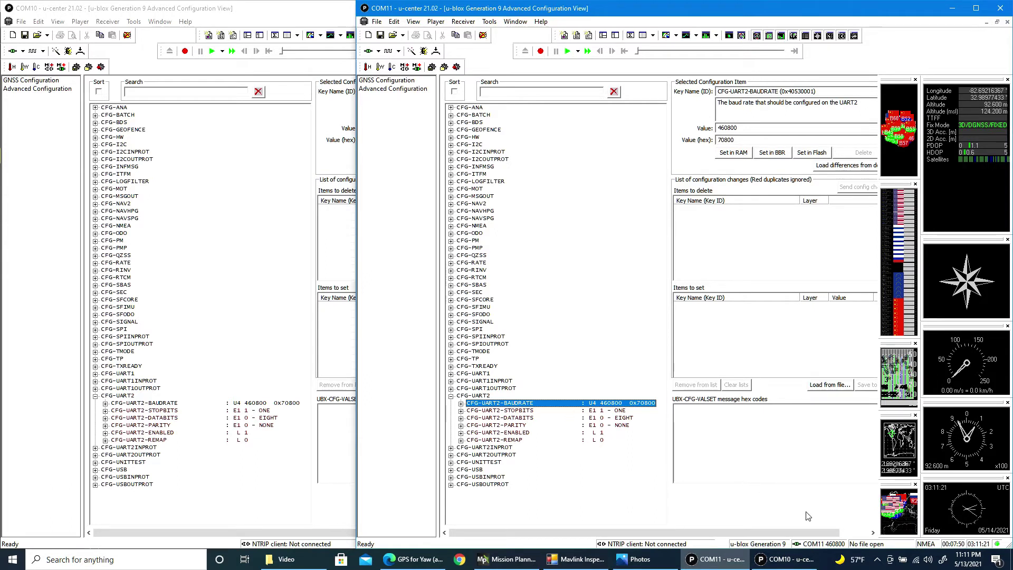
click(508, 563)
- Set GPS_AUTO_CONFIG to 0 and write the parameters to the autopilot
click(504, 514)
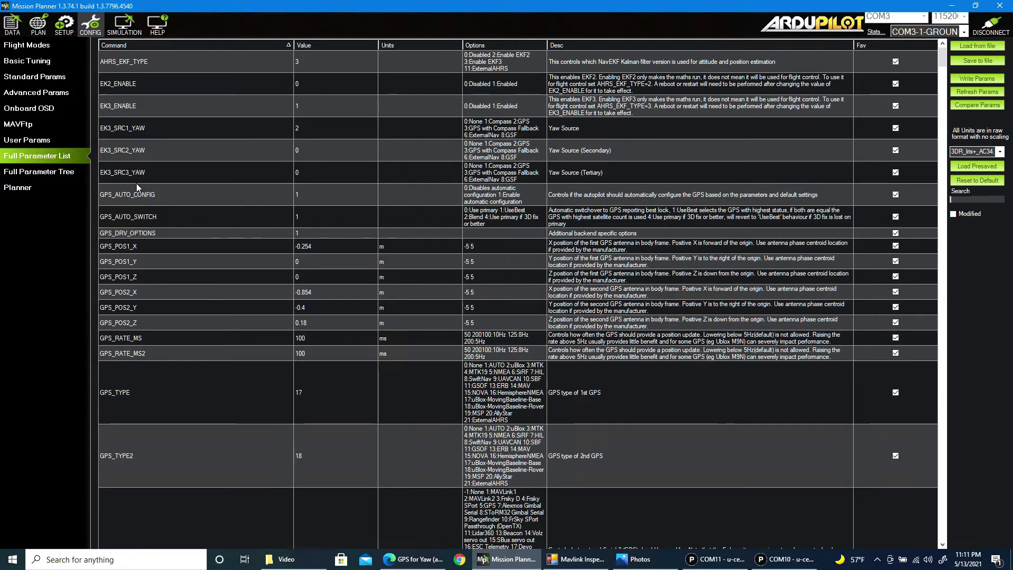
click(312, 200)
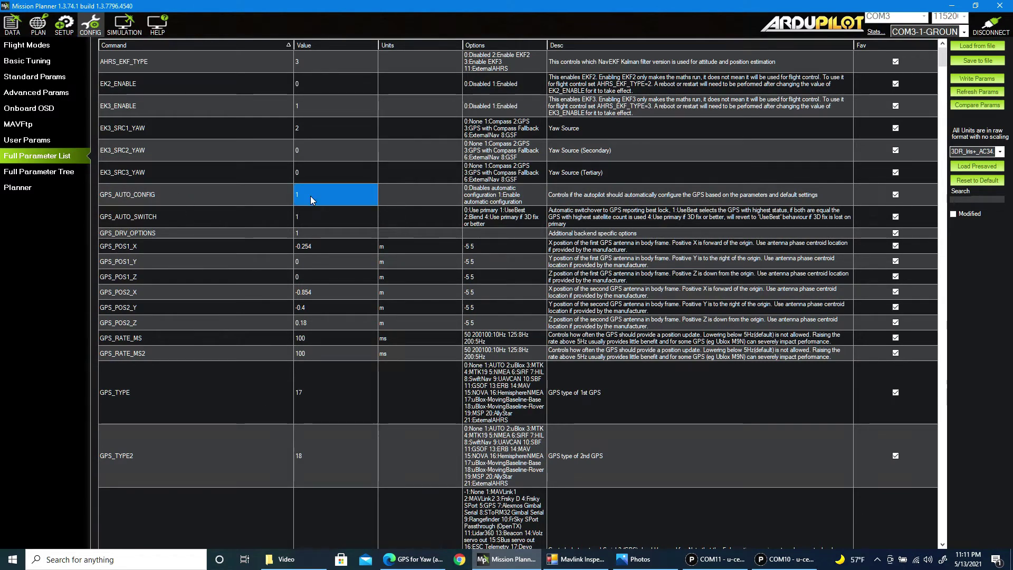
text(0)
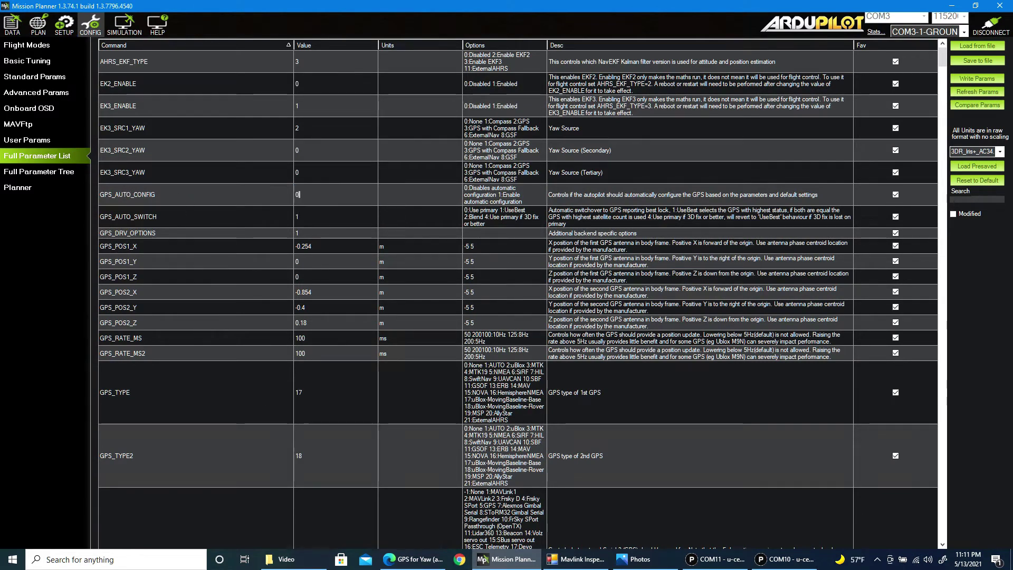
click(957, 78)
click(552, 300)
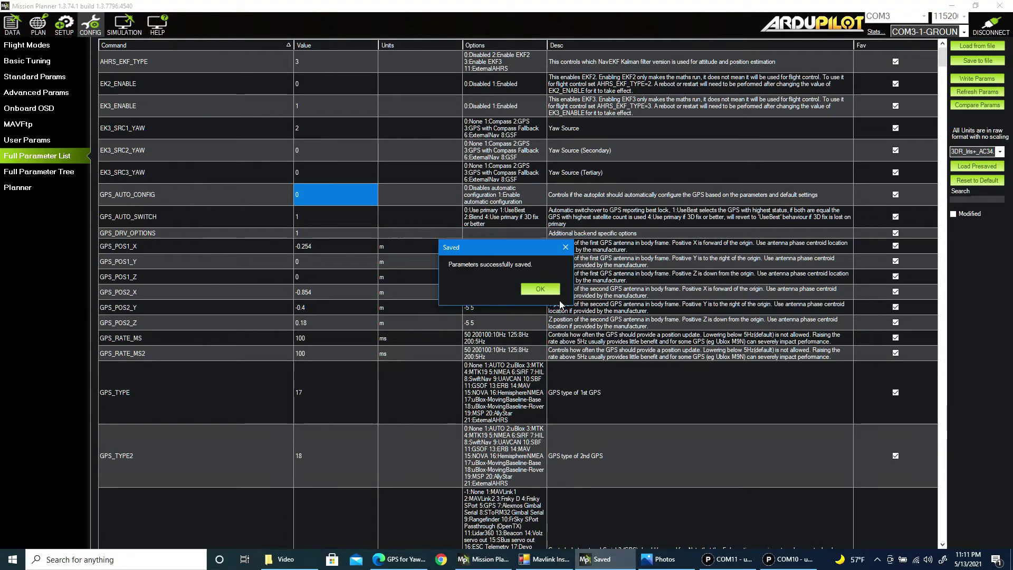
click(546, 293)
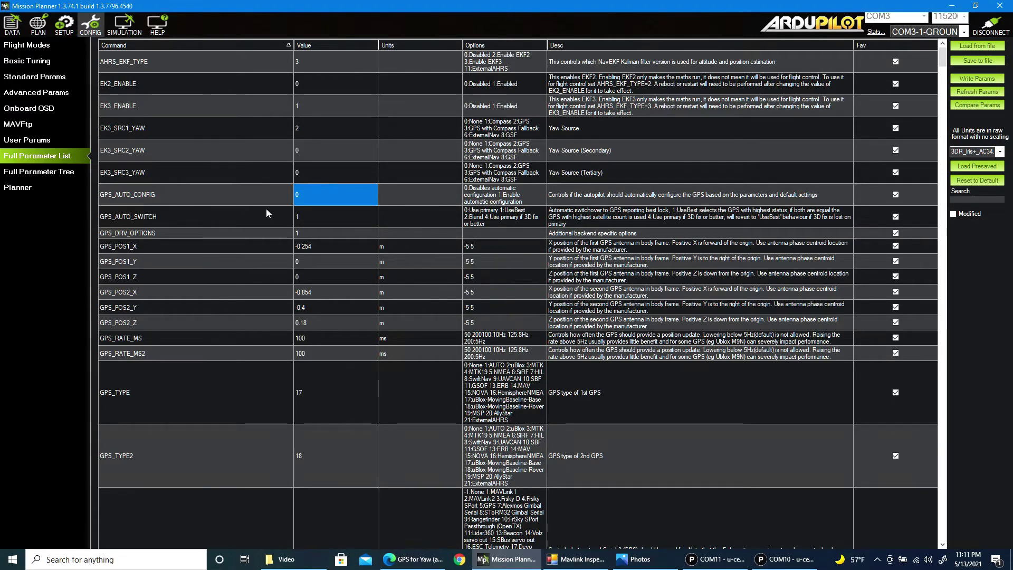
click(721, 563)
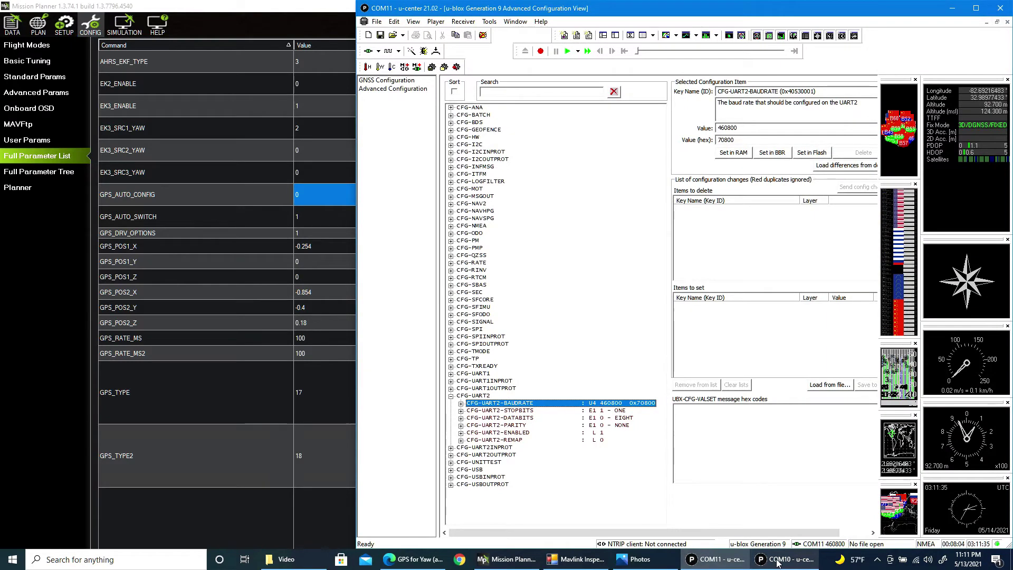
- Change COM10's UART2 baud rate to 115200, set in RAM and flash, and send it
click(786, 559)
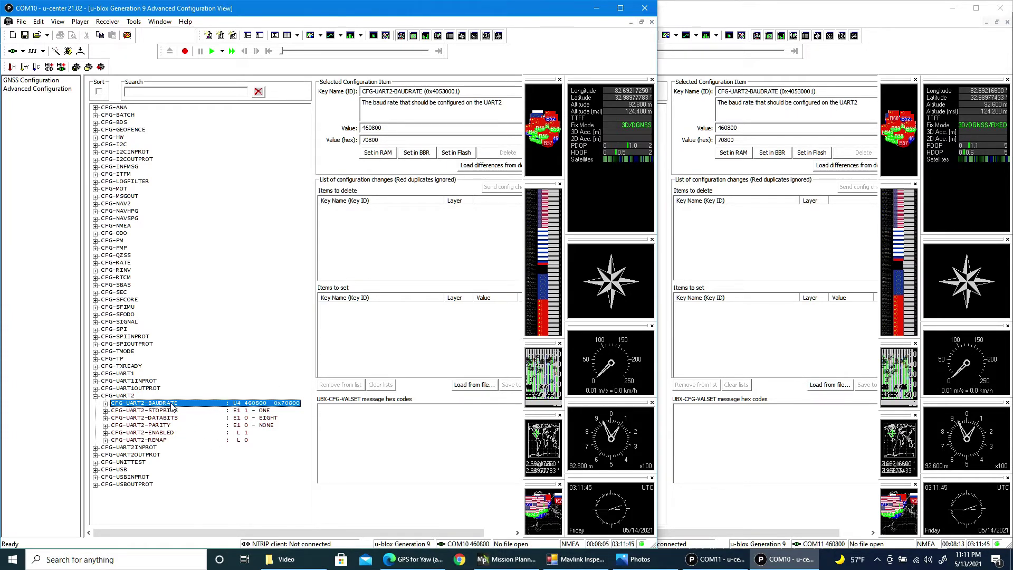
drag(383, 127, 363, 128)
text(115)
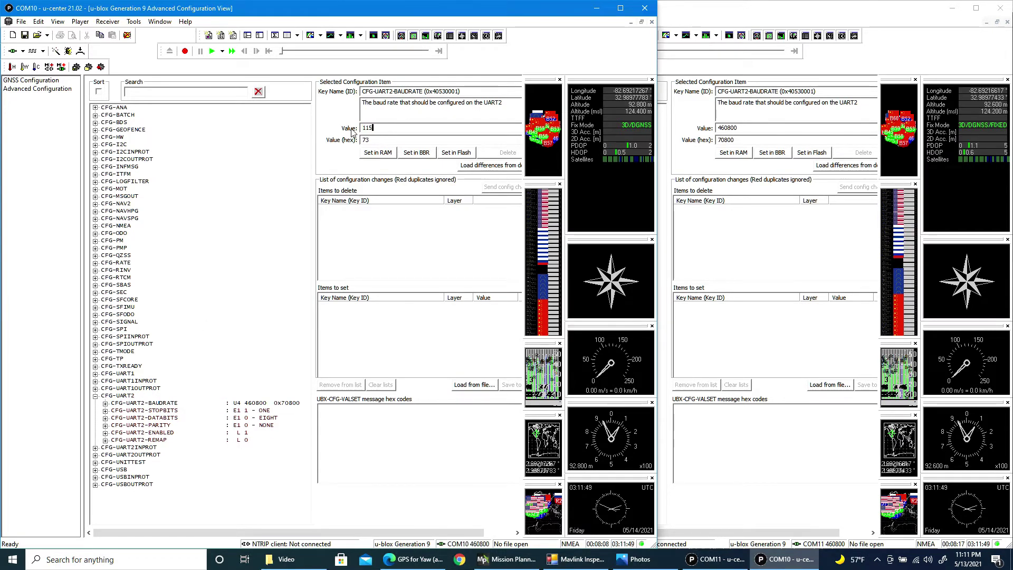
text(200)
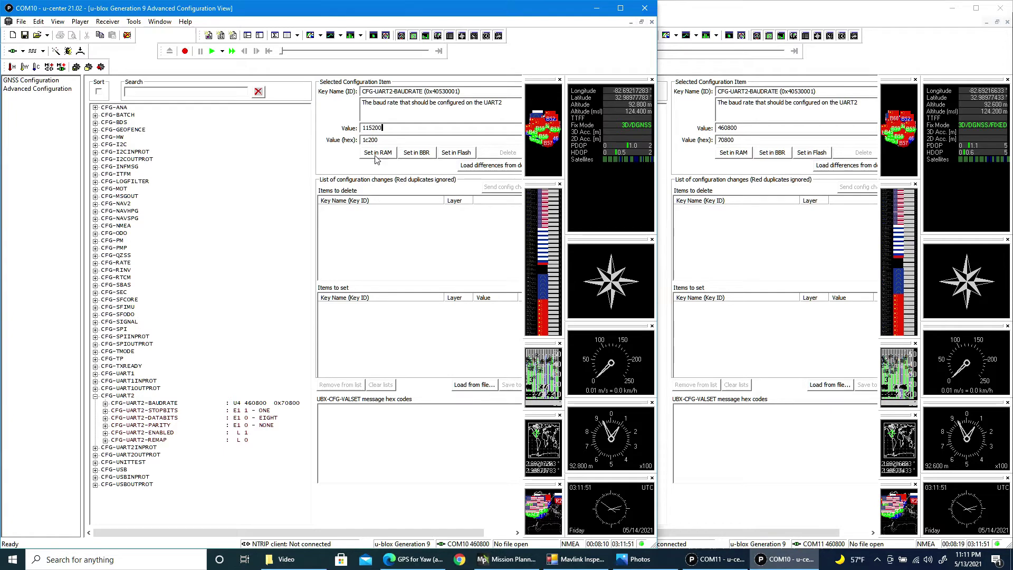
click(376, 154)
click(452, 154)
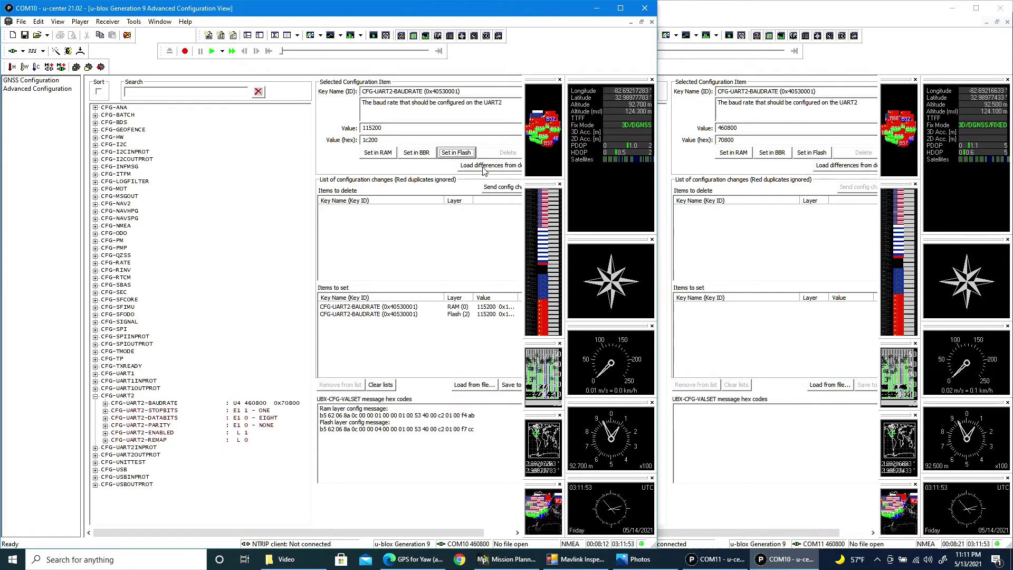
click(504, 189)
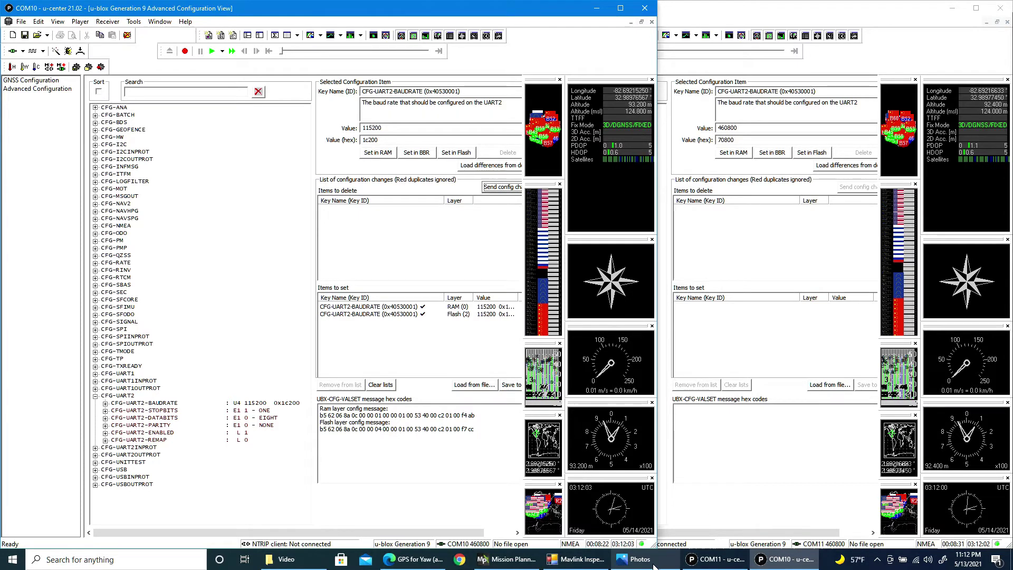
click(637, 559)
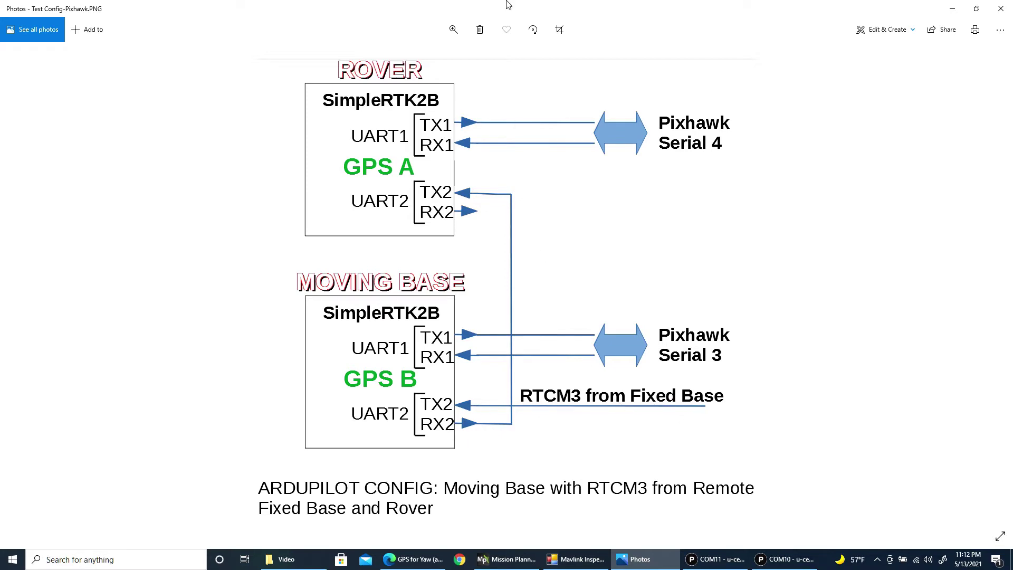
click(952, 8)
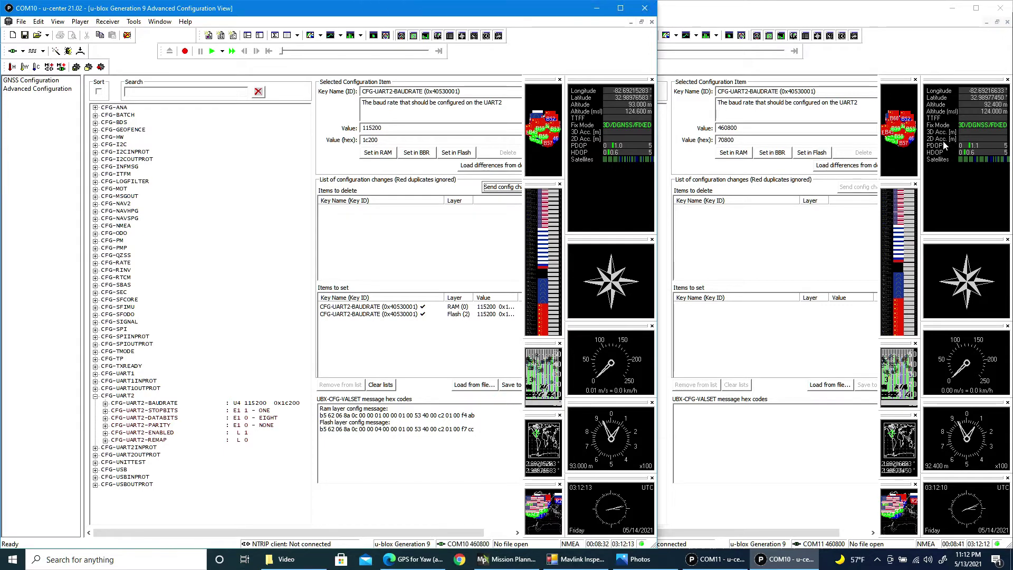
- Enter 115200 for COM11's CFG-UART2-BAUDRATE, set in RAM and flash, and send it
click(967, 66)
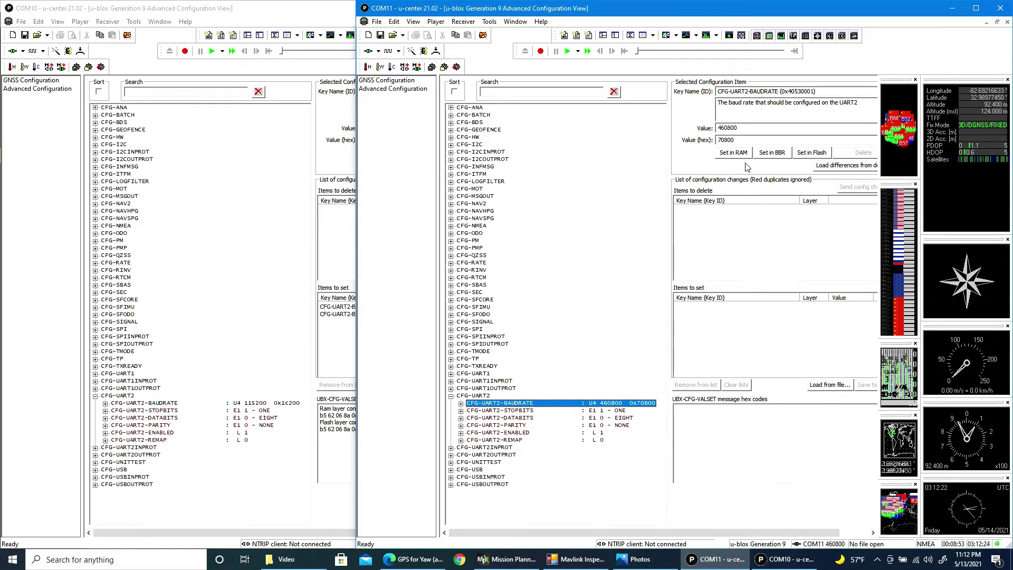
click(737, 128)
drag(738, 128, 718, 128)
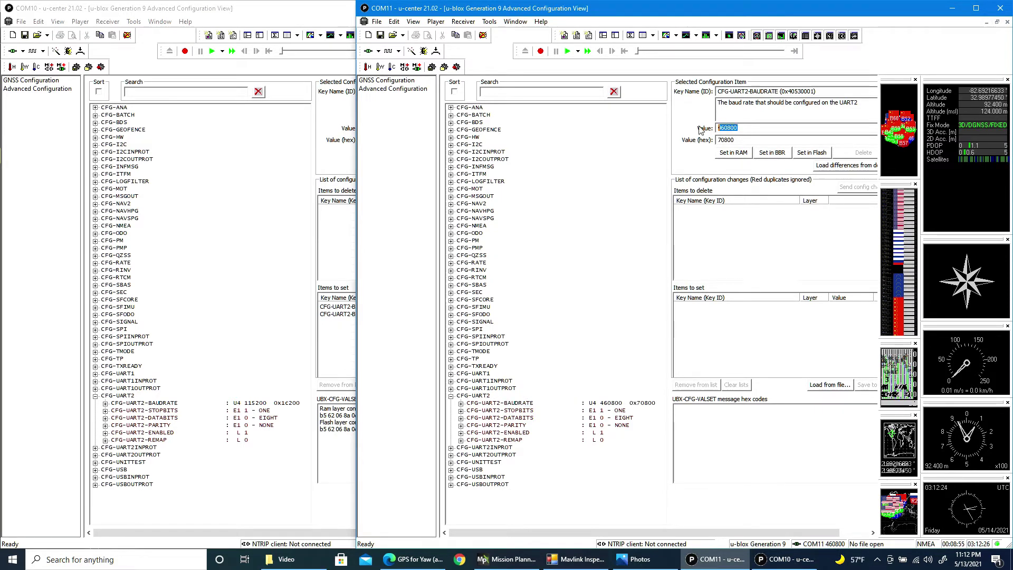
text(1152)
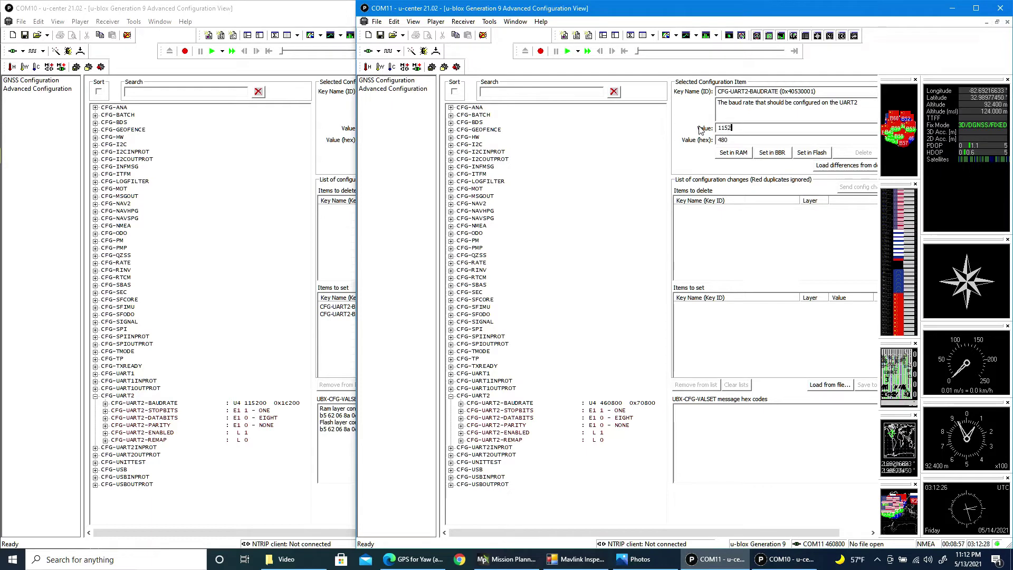
text(00)
click(742, 154)
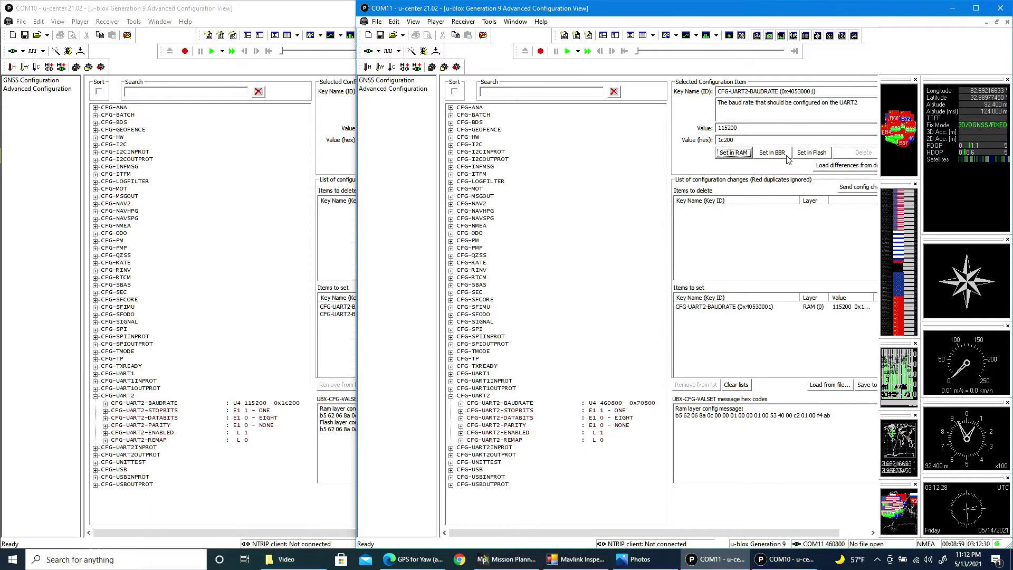
click(808, 154)
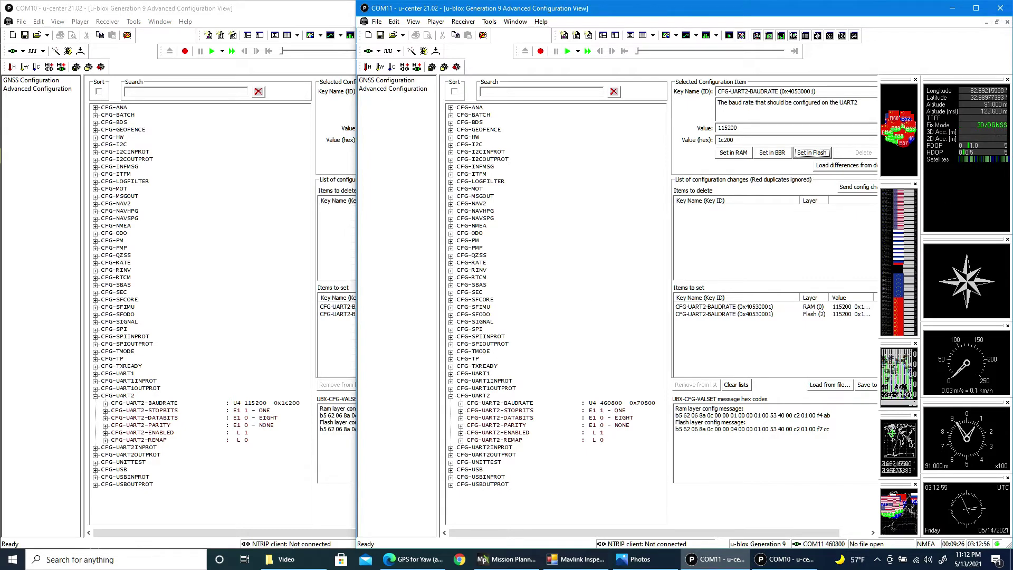
click(862, 189)
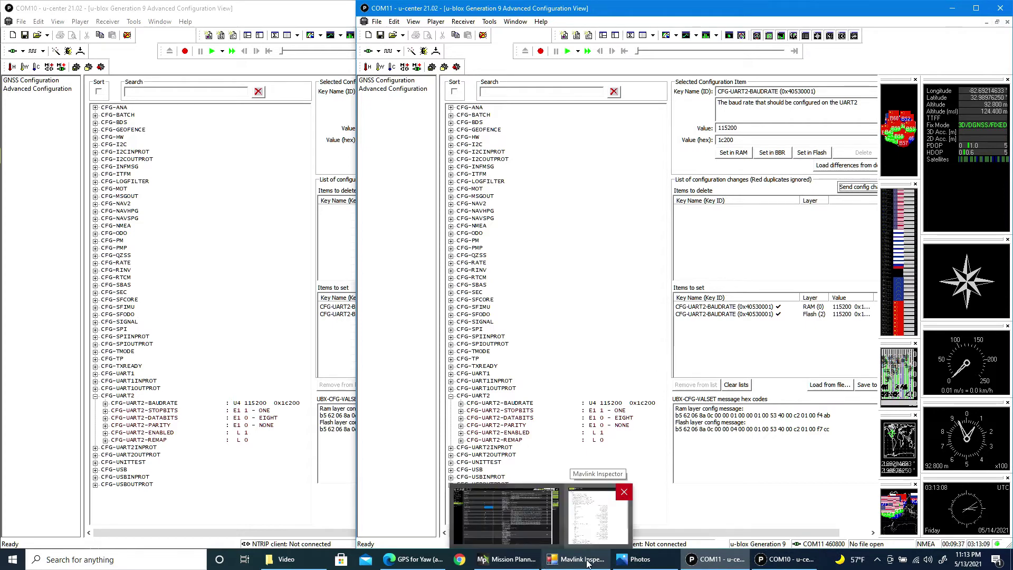
mouse_move(522, 562)
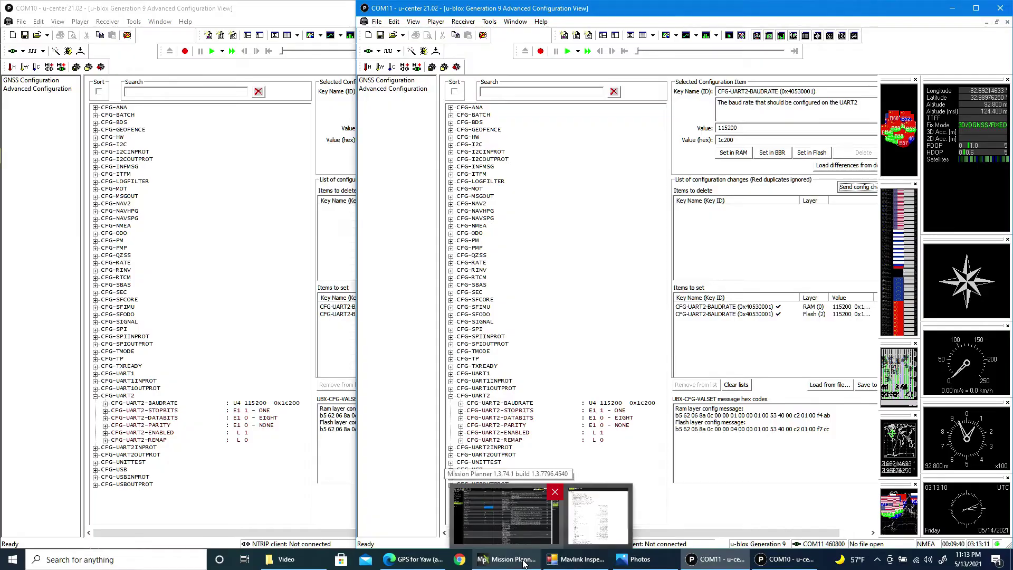
click(505, 514)
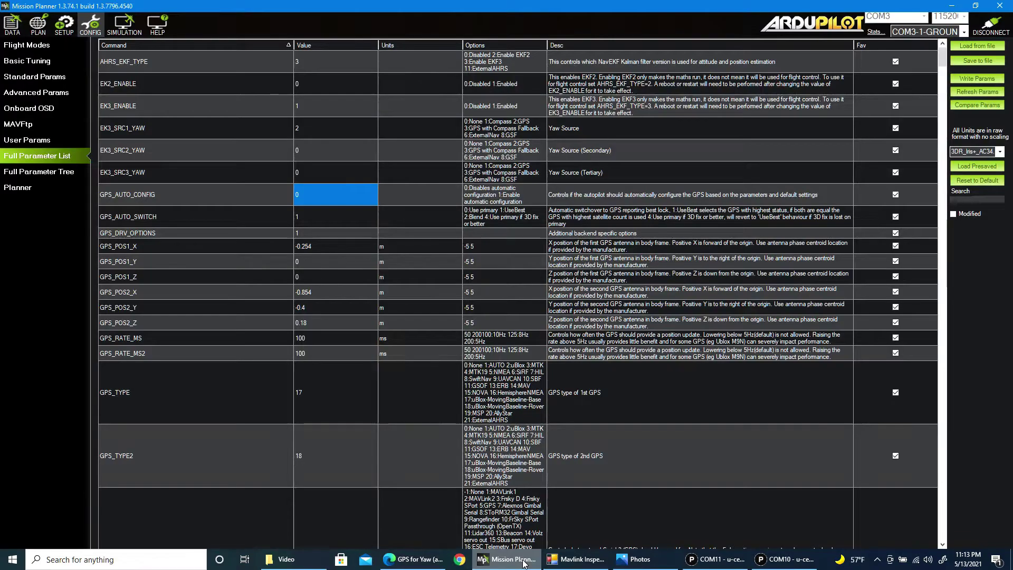
- Open Flight Data and inspect GPS_RAW_INT and GPS2_RAW, both at fix_type 6
click(12, 24)
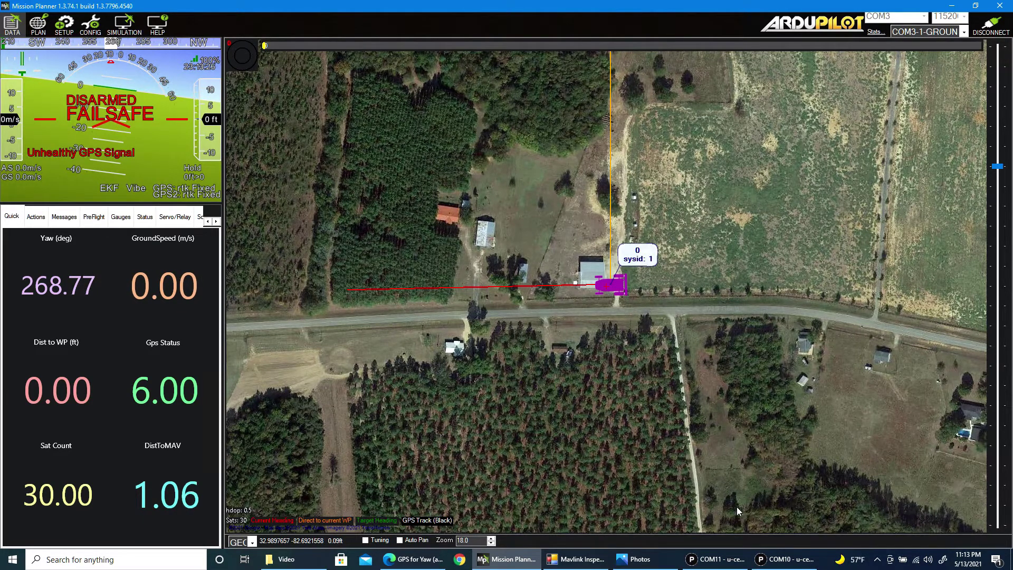
click(579, 560)
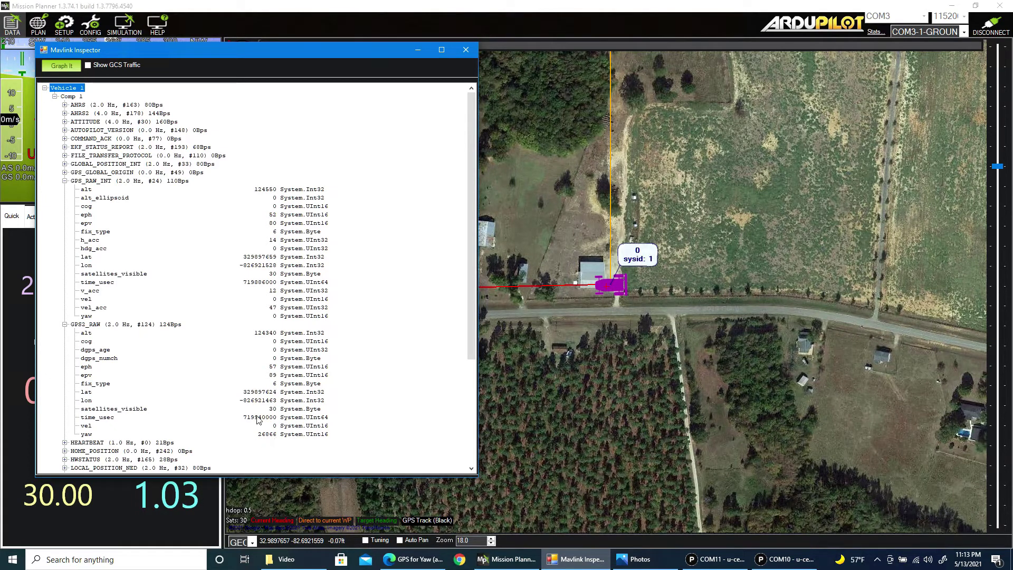
click(324, 8)
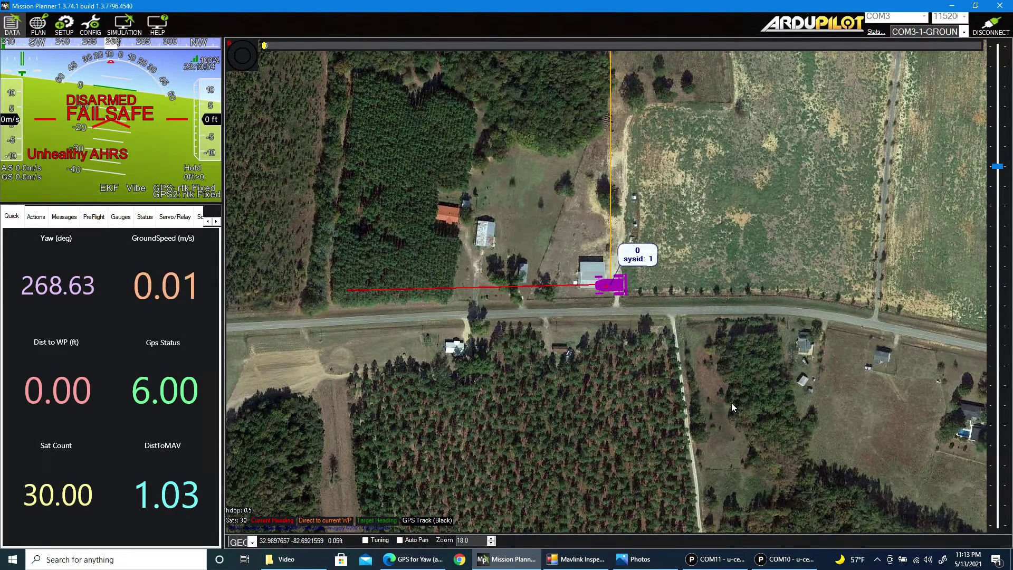
click(92, 25)
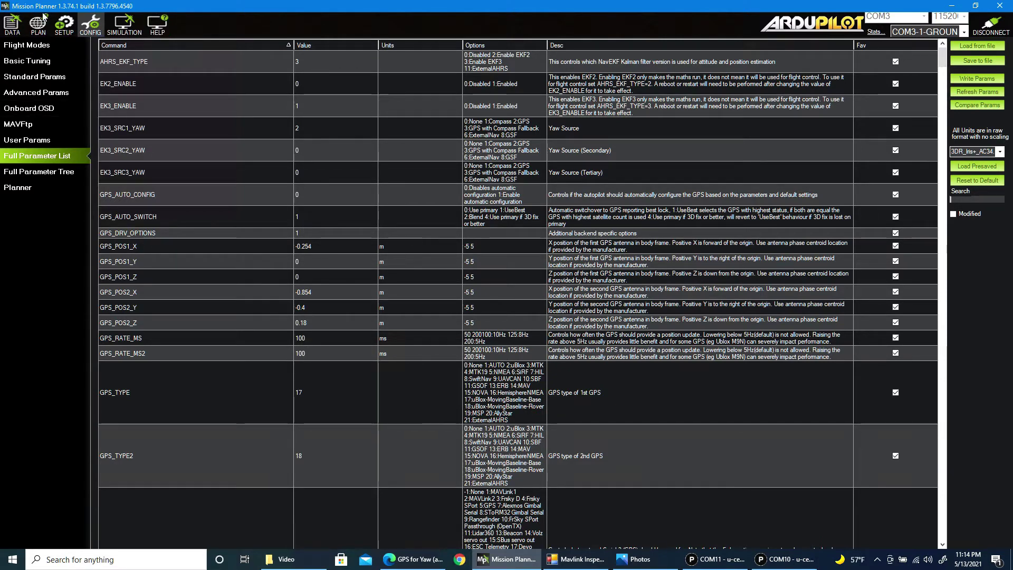
click(12, 24)
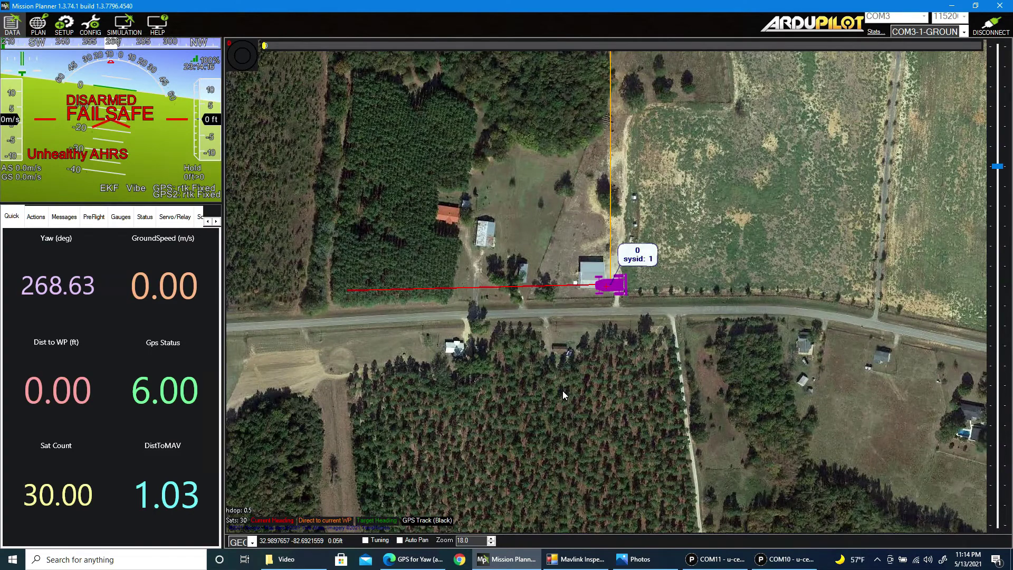
click(598, 558)
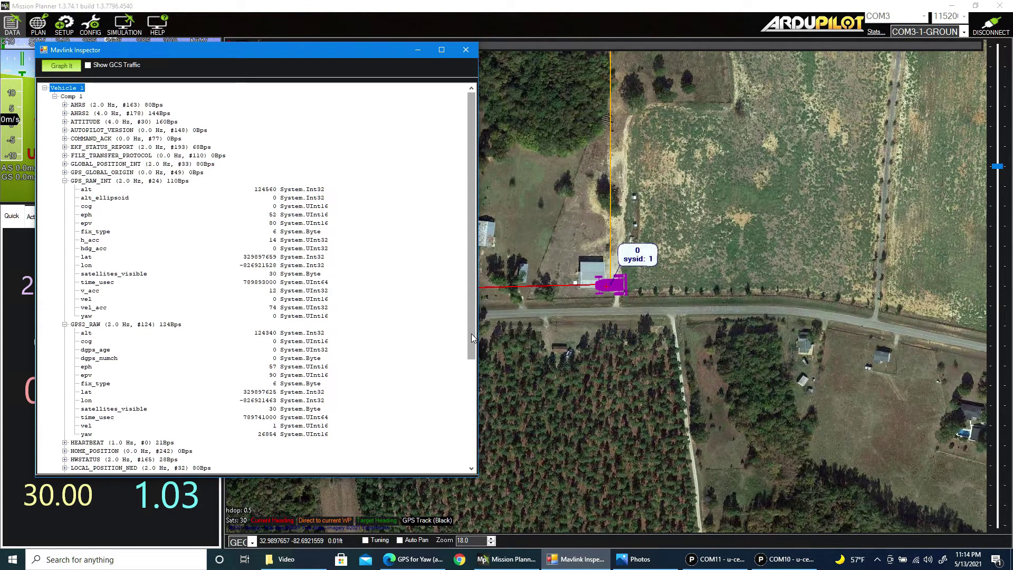
key(alt+Tab)
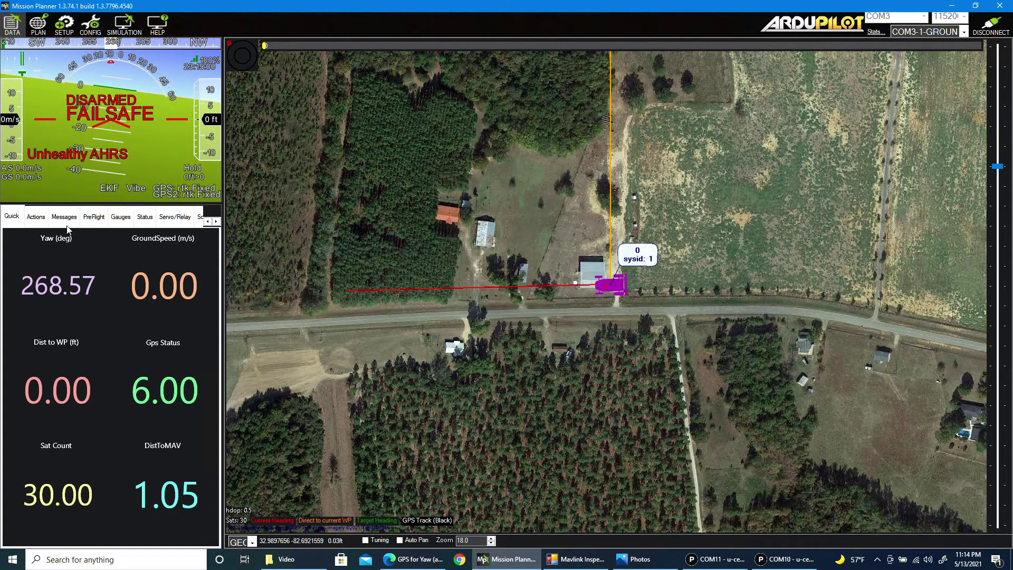
- Reboot the flight controller with Preflight_Reboot_Shutdown from the Actions tab
click(41, 218)
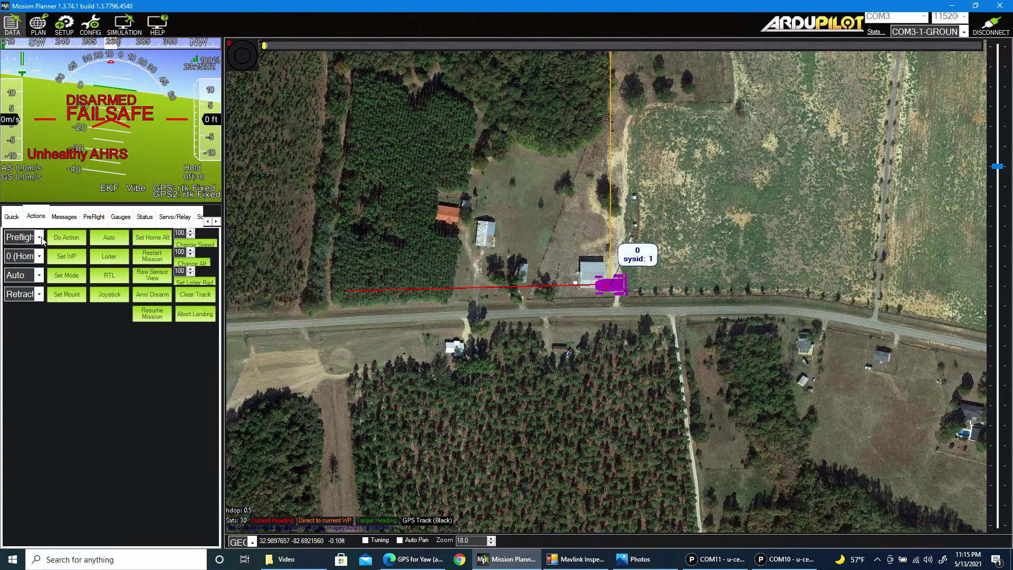
click(65, 235)
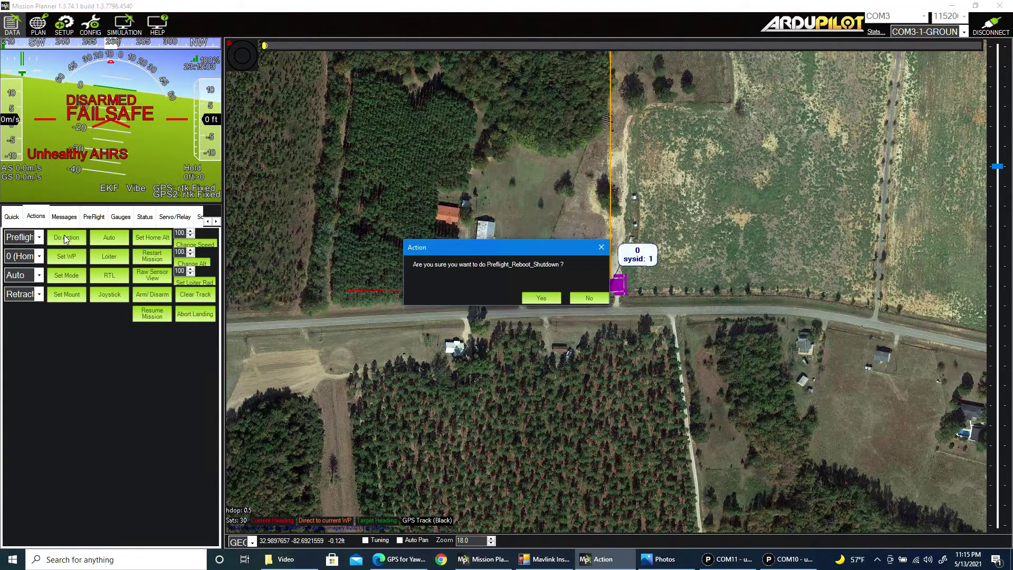
click(539, 297)
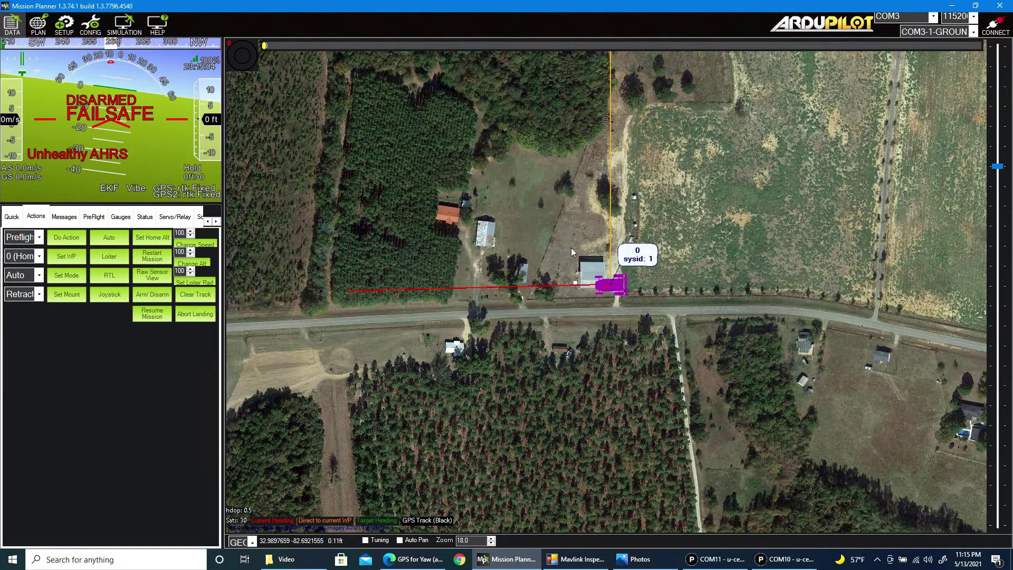
- Reconnect, check the Messages and Quick tabs, then view the Pixhawk wiring diagram
click(995, 24)
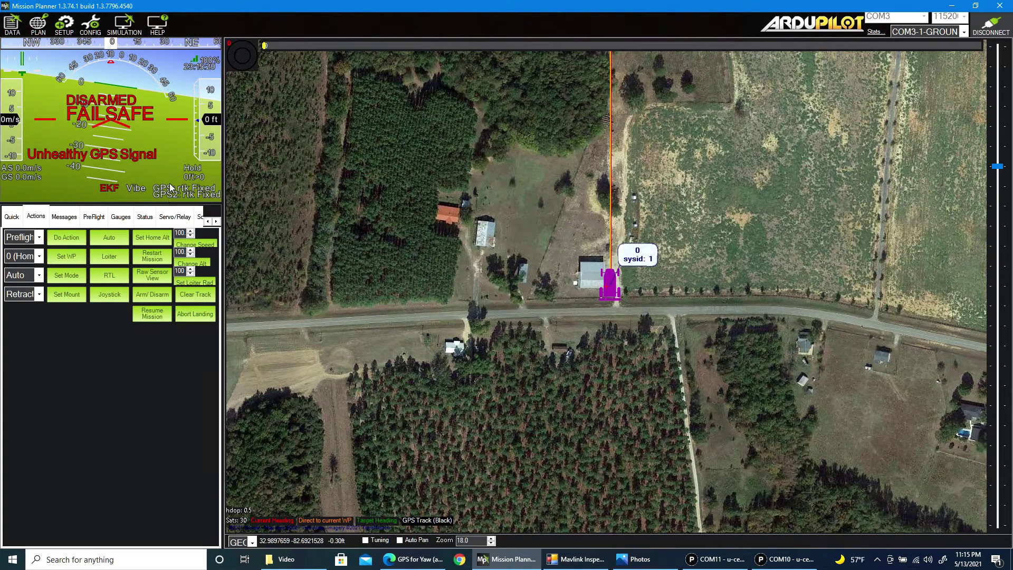
click(64, 216)
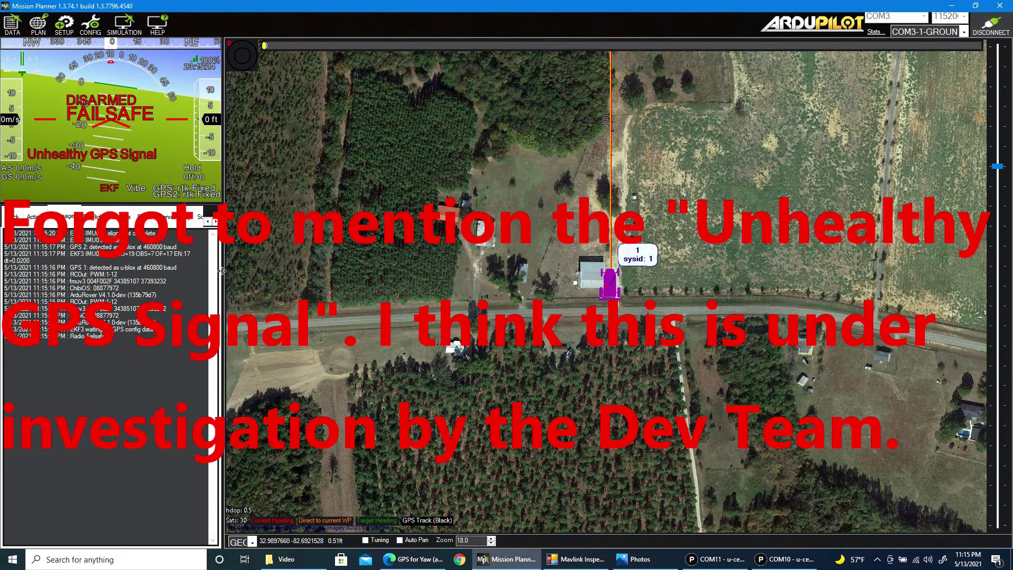
click(14, 216)
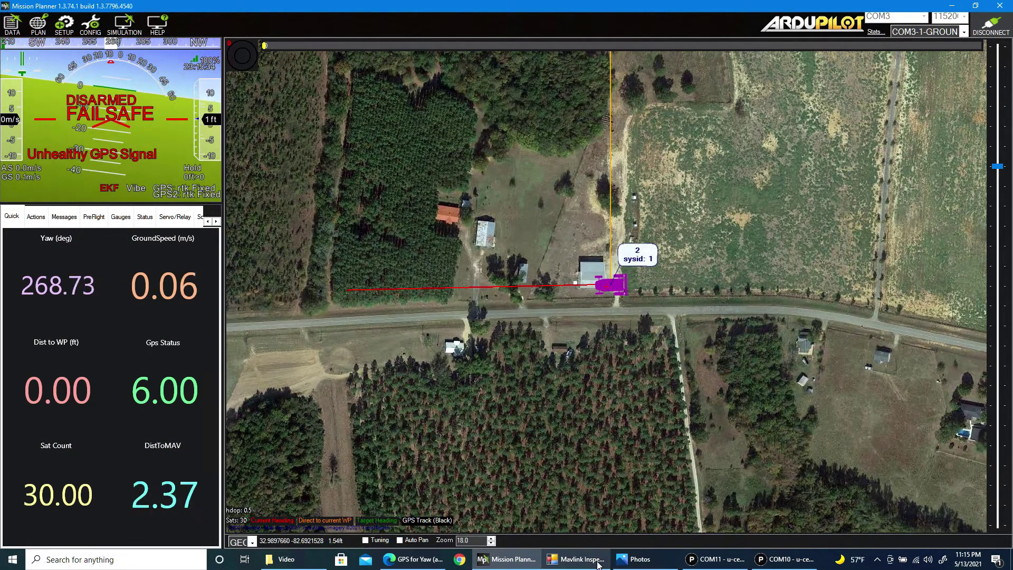
click(627, 561)
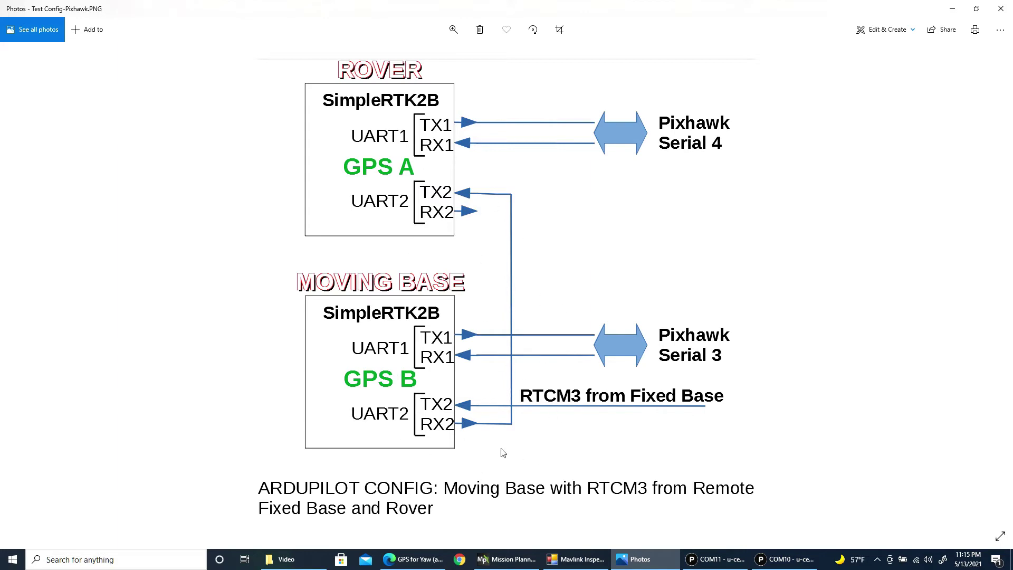
- Bring up COM10's u-center window and expand its CFG-UART2INPROT and CFG-UART2OUTPROT keys
click(731, 563)
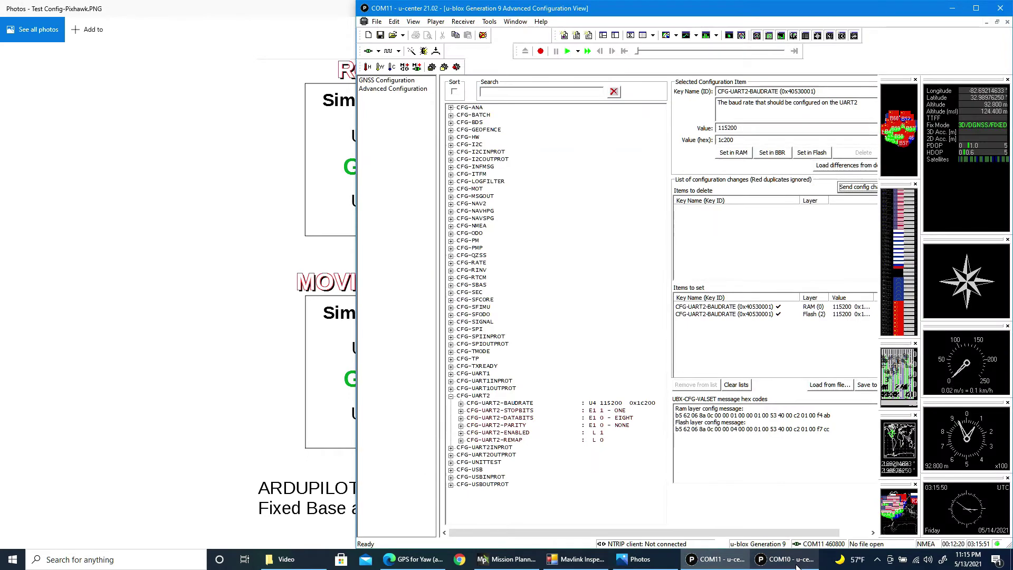
click(793, 562)
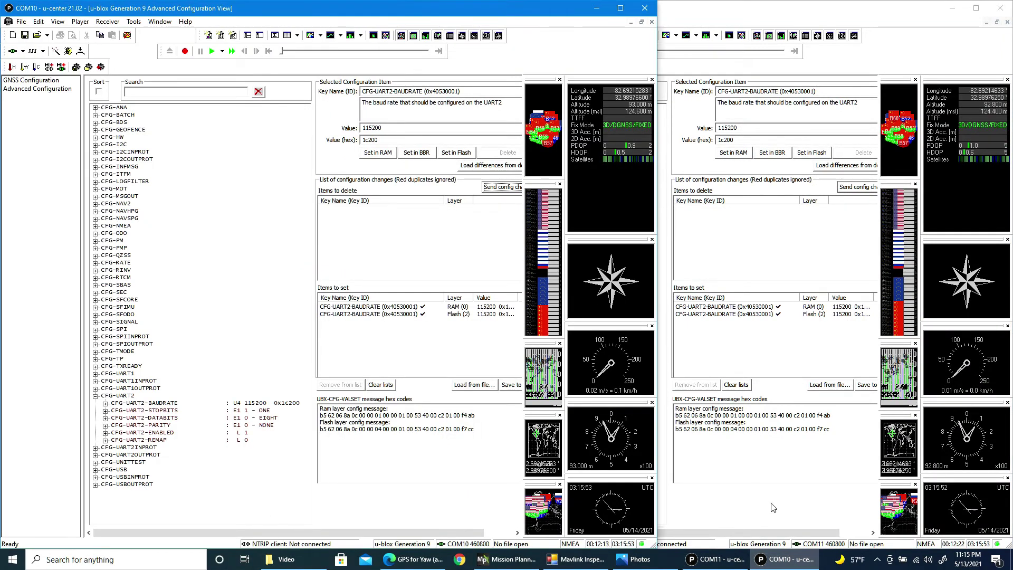
click(943, 57)
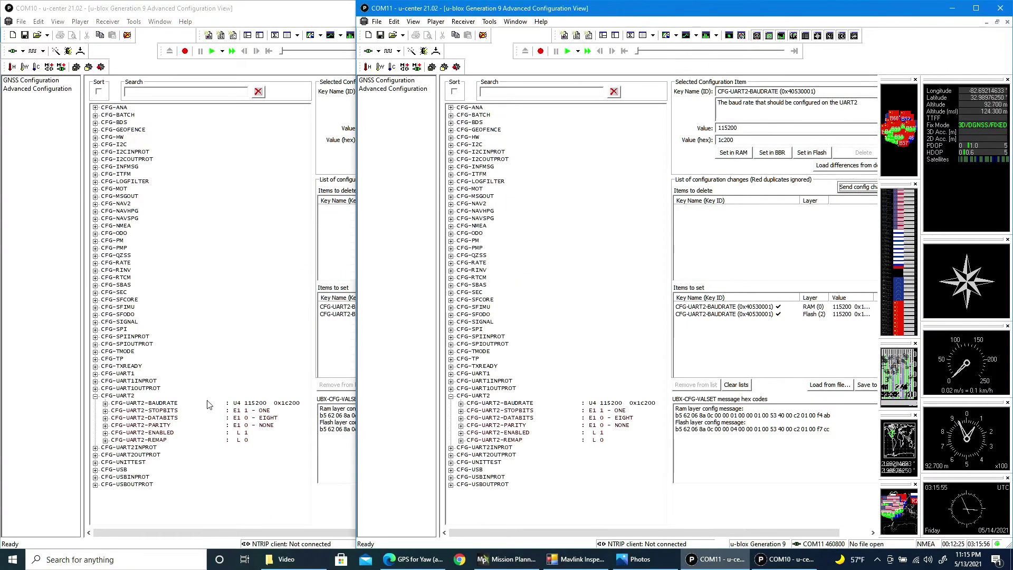
click(95, 447)
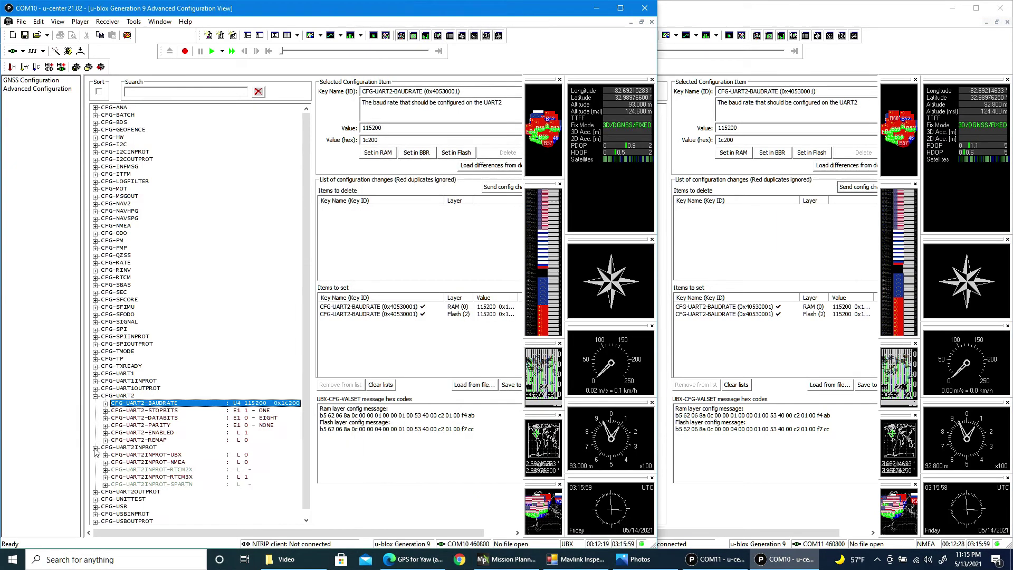
click(95, 491)
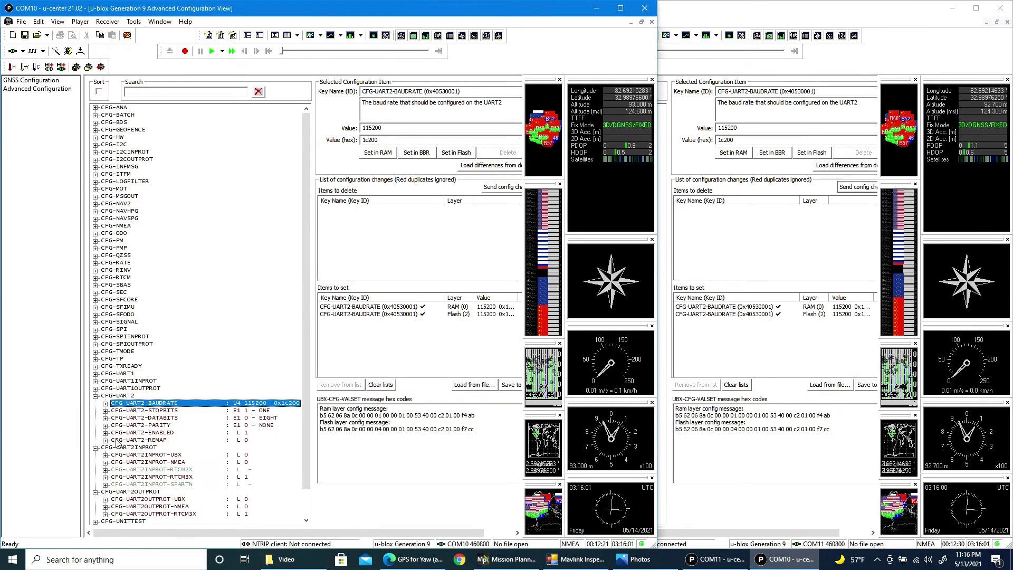
scroll(237, 455, down, 1)
- Check that COM10's UART2 RTCM3X input and output flags are both 1 (true)
click(170, 447)
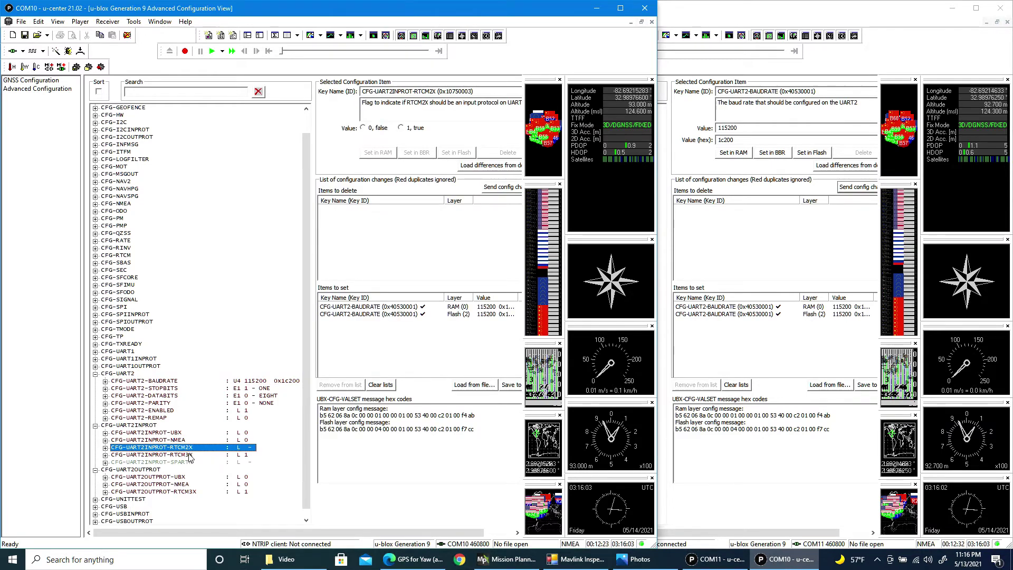
click(189, 454)
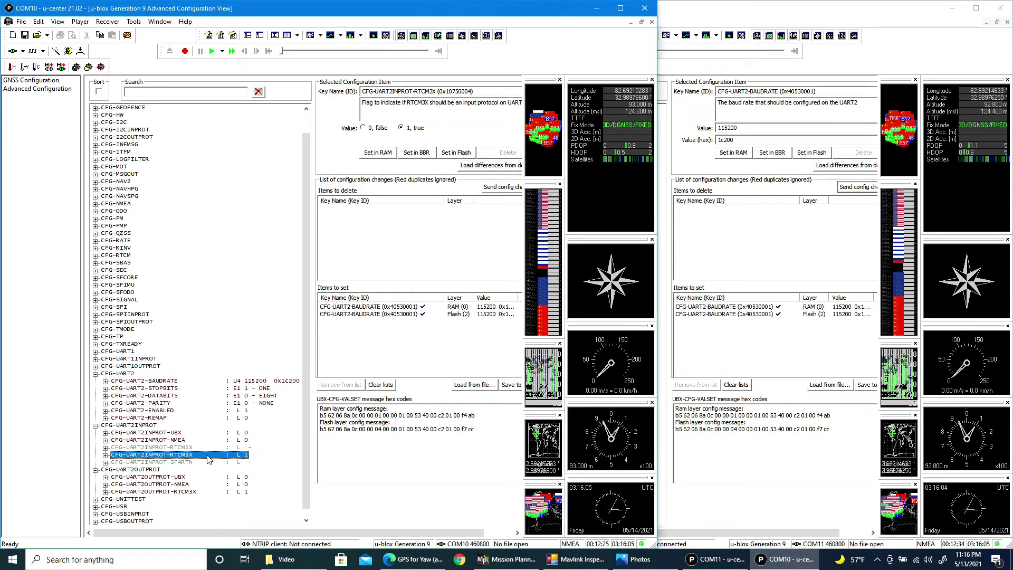
click(191, 491)
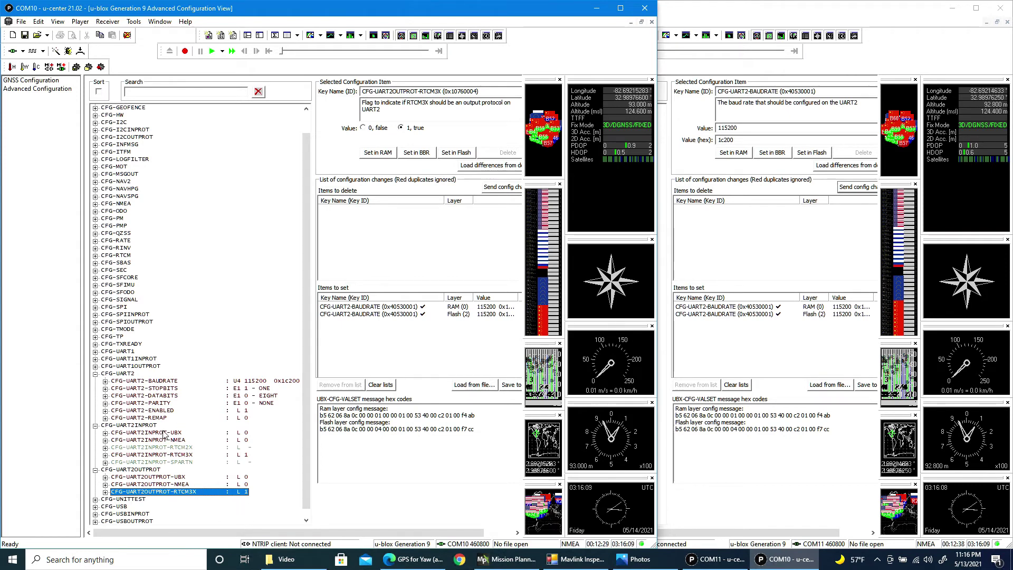
click(177, 456)
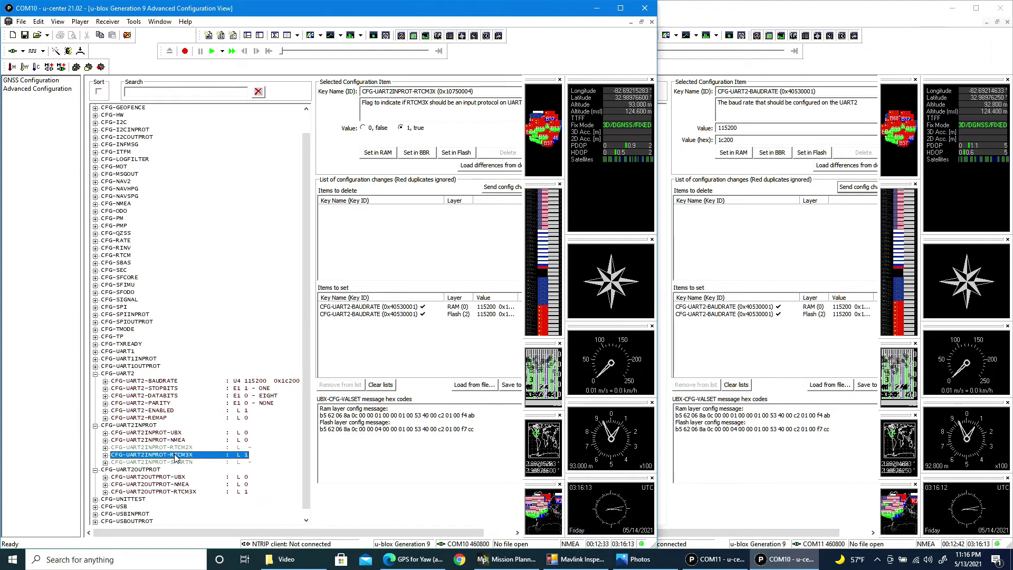
click(191, 492)
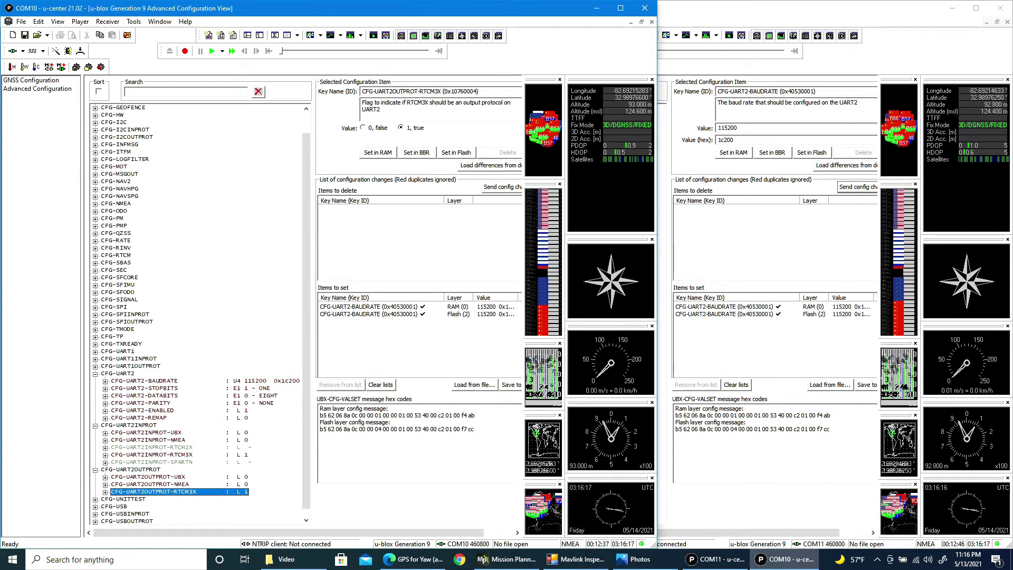
click(685, 454)
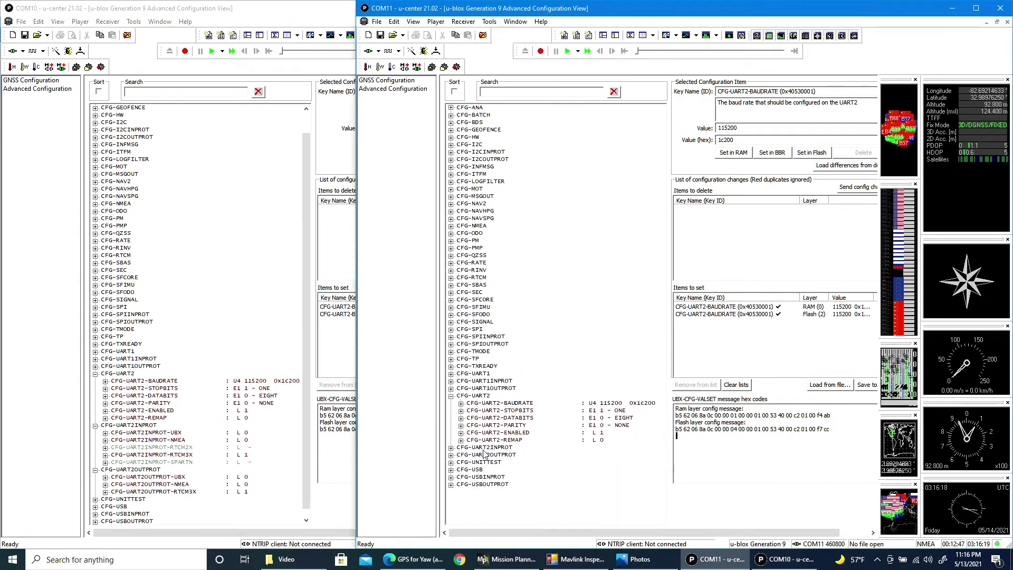
- Verify COM11's UART2 RTCM3X input is 1 and output is 0, then return to the Pixhawk wiring diagram
click(451, 448)
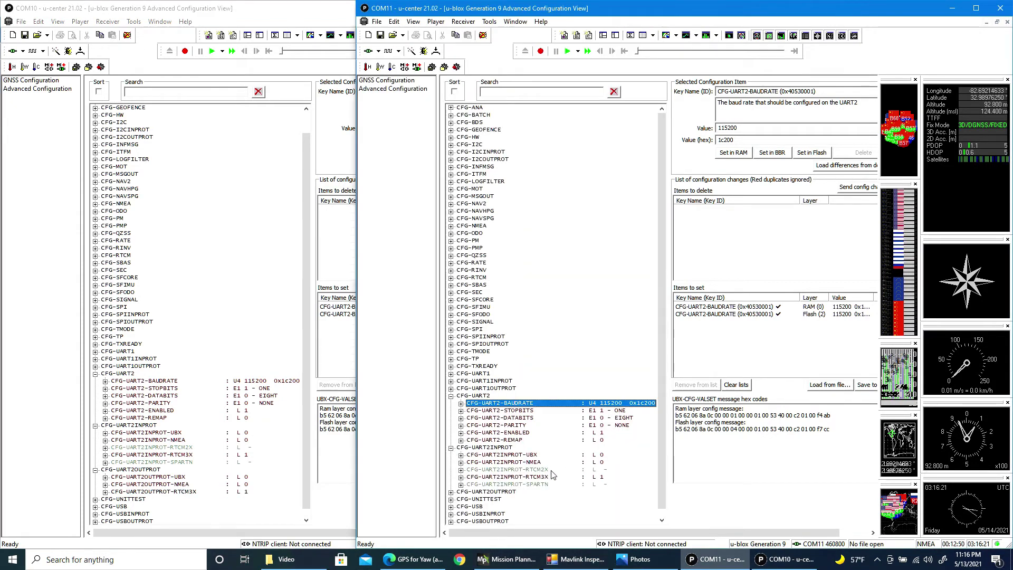
click(545, 477)
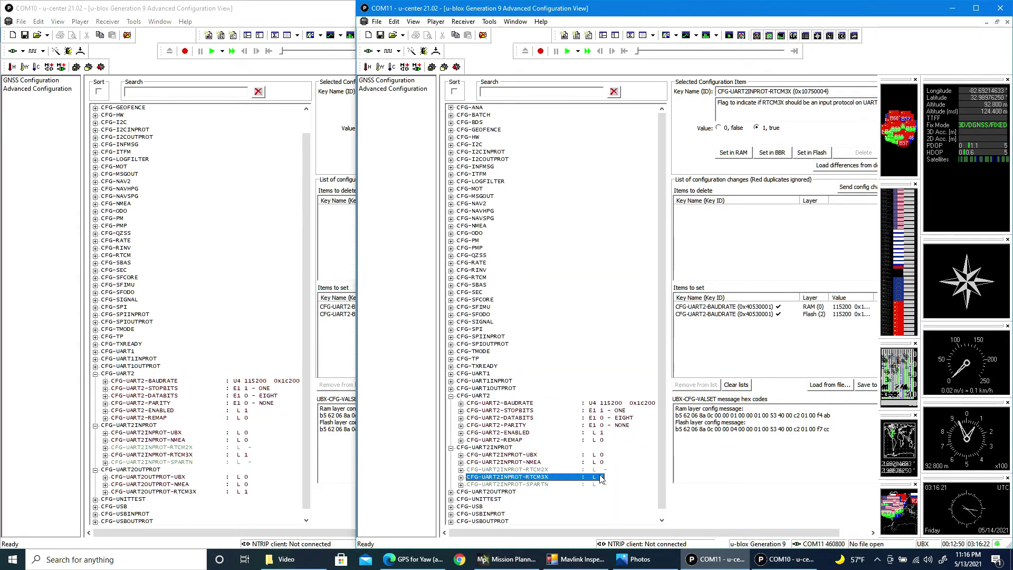
click(451, 491)
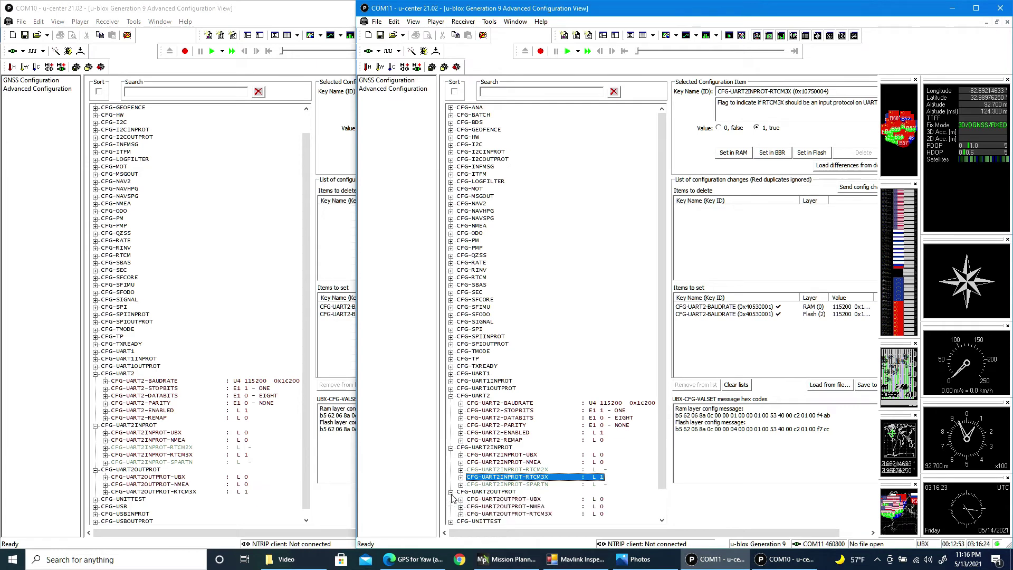
scroll(549, 493, down, 1)
click(540, 492)
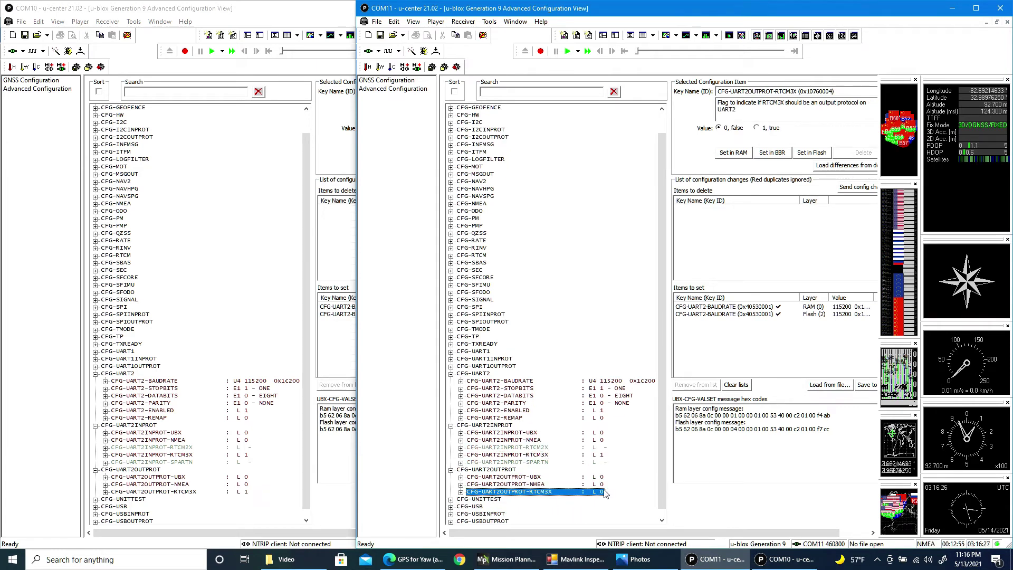
click(529, 455)
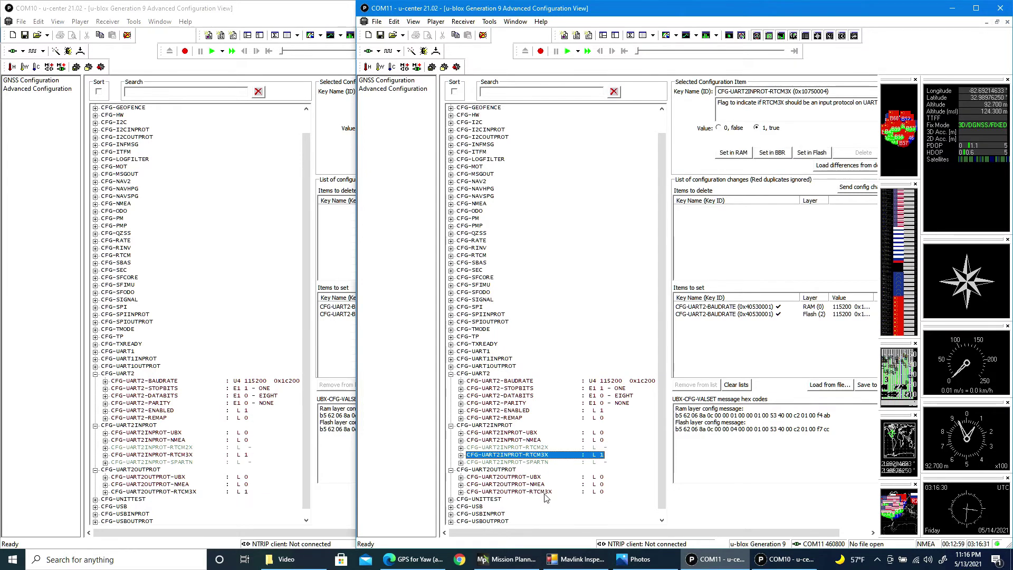
click(545, 494)
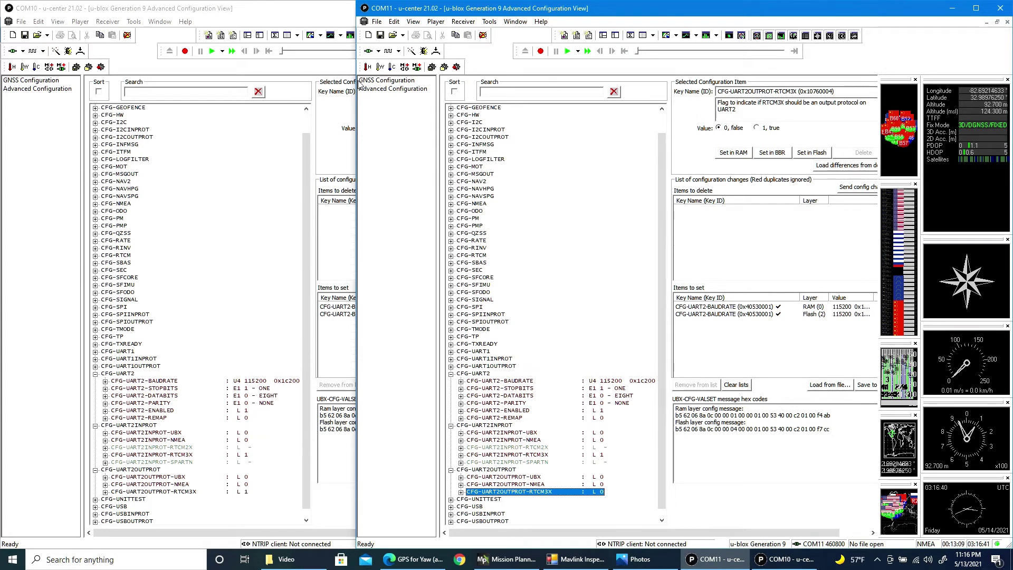
click(300, 25)
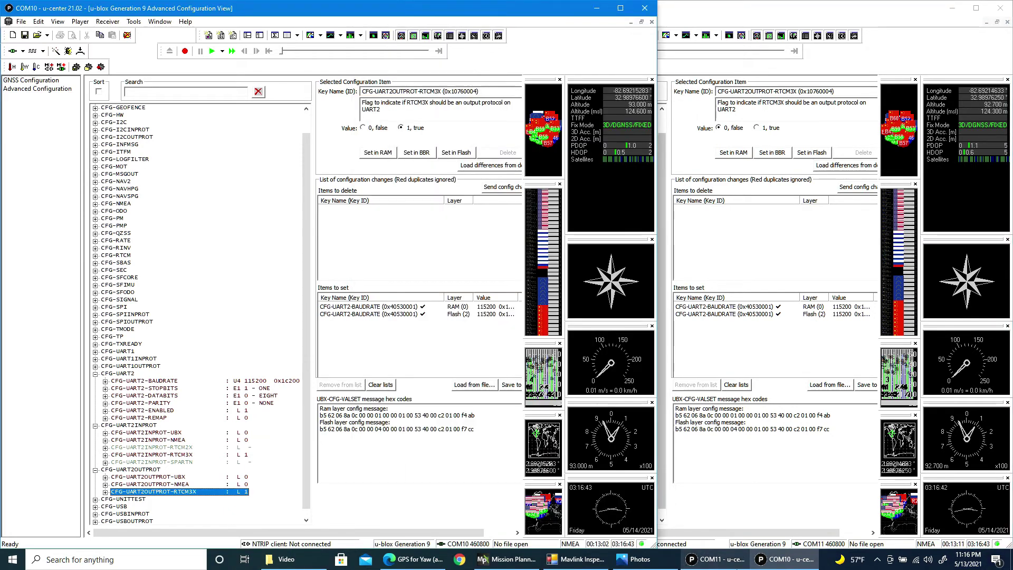
click(635, 559)
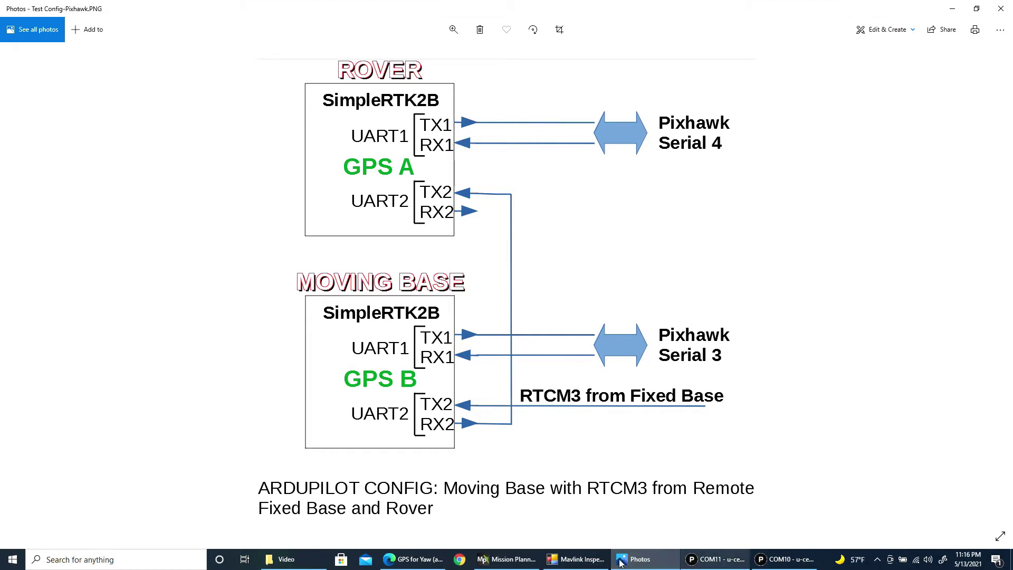
- Raise both u-center windows with COM11 in front to compare RTCM3X output: COM10 1, COM11 0
click(717, 559)
click(775, 563)
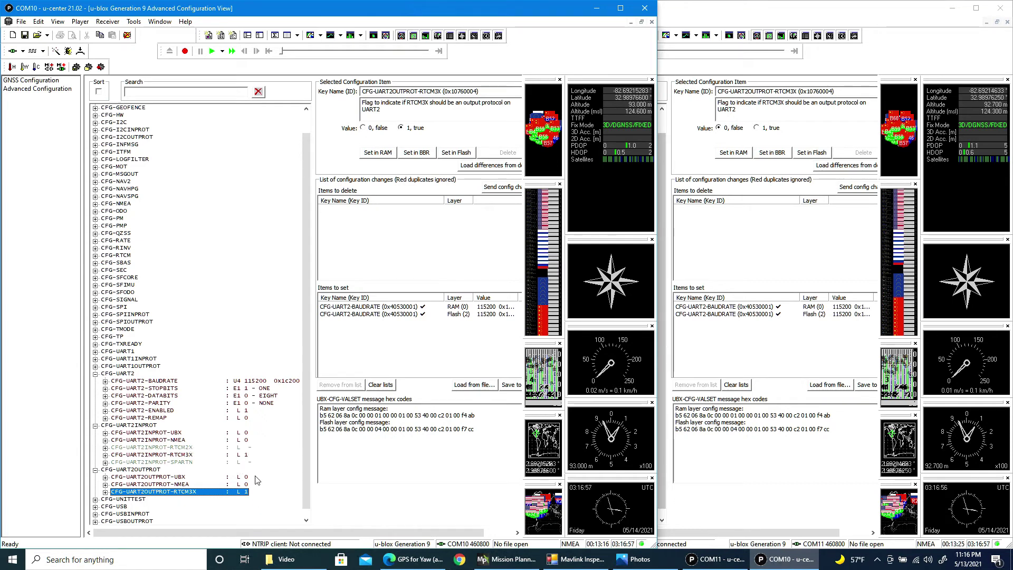
click(723, 502)
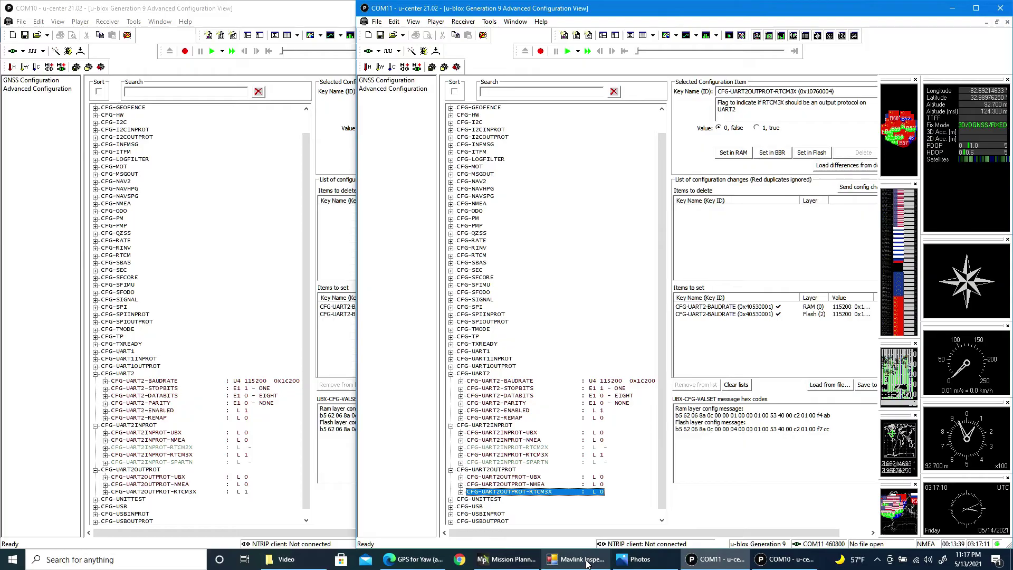
- Filter Mission Planner's Full Parameter List to serial3, showing SERIAL3_PROTOCOL 5 and SERIAL3_BAUD 115
click(509, 560)
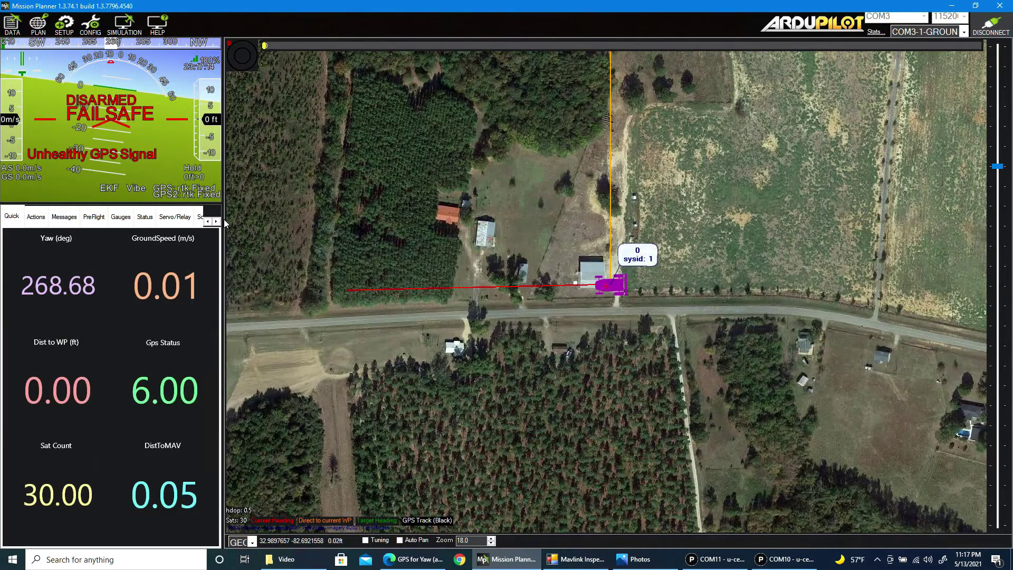
click(87, 21)
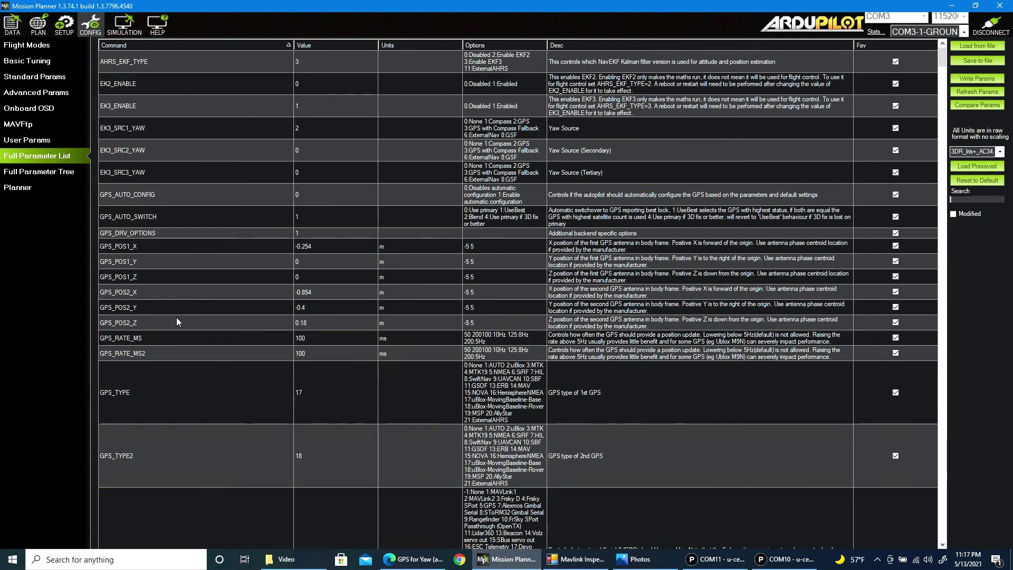
scroll(181, 307, down, 1)
scroll(182, 327, down, 1)
scroll(182, 340, up, 2)
text(3)
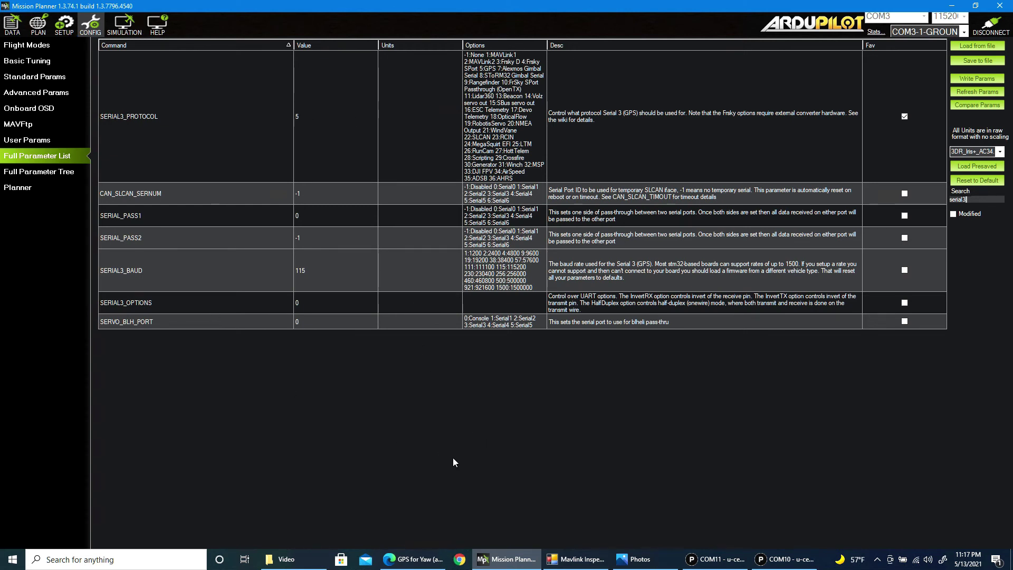
- Show the Test Config-Pixhawk diagram with GPS A on Serial 4 and GPS B on Serial 3
click(632, 558)
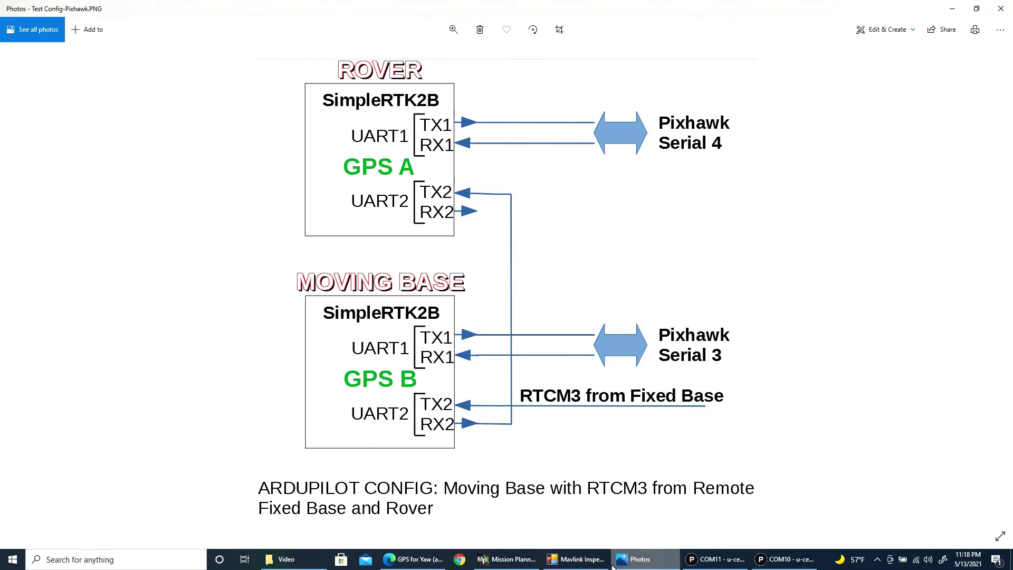
- Return to Mission Planner's SERIAL3 parameter list, then bring up the COM11 u-center window
click(527, 565)
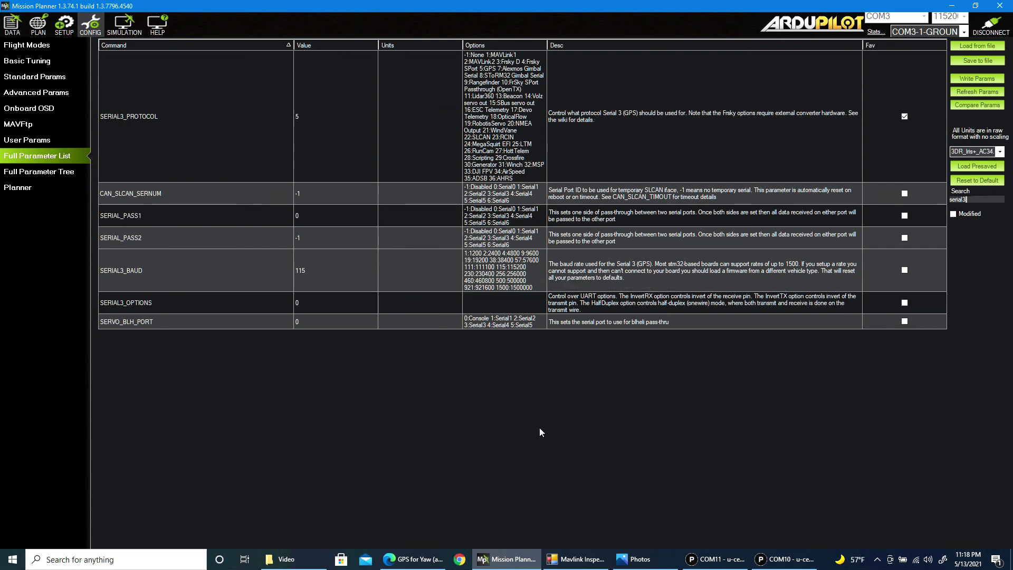
click(700, 560)
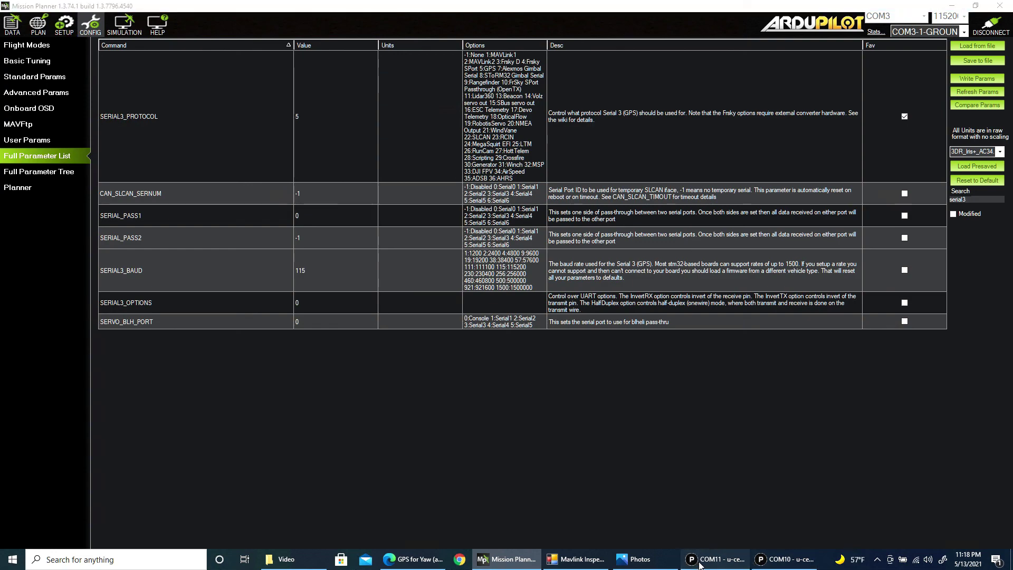